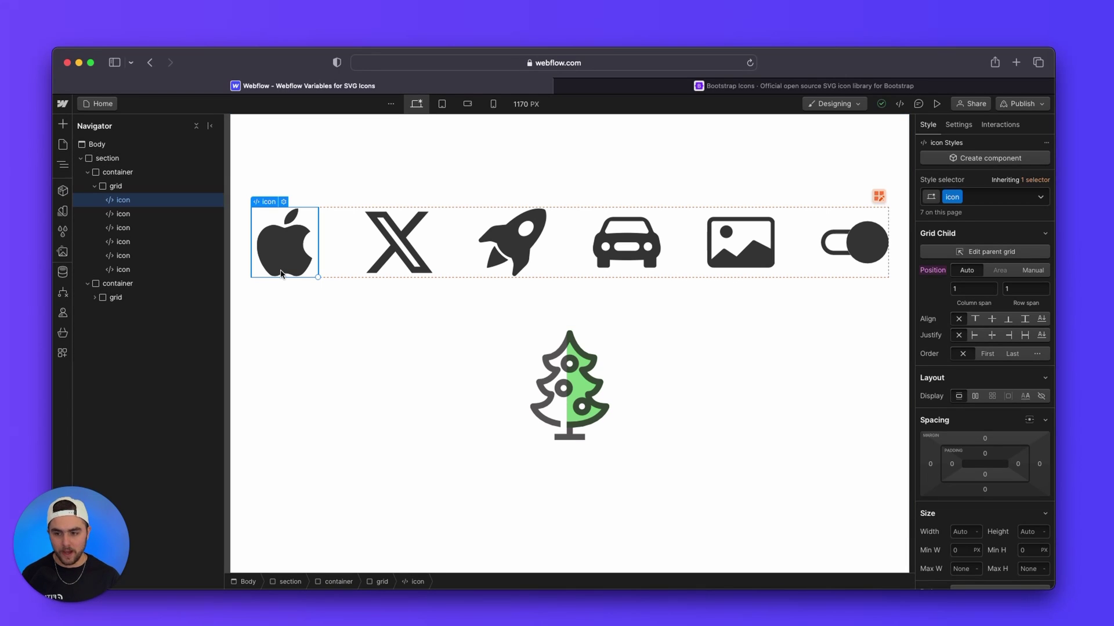
Open the apple icon's SVG embed code, then close it without any edits.
double_click(286, 269)
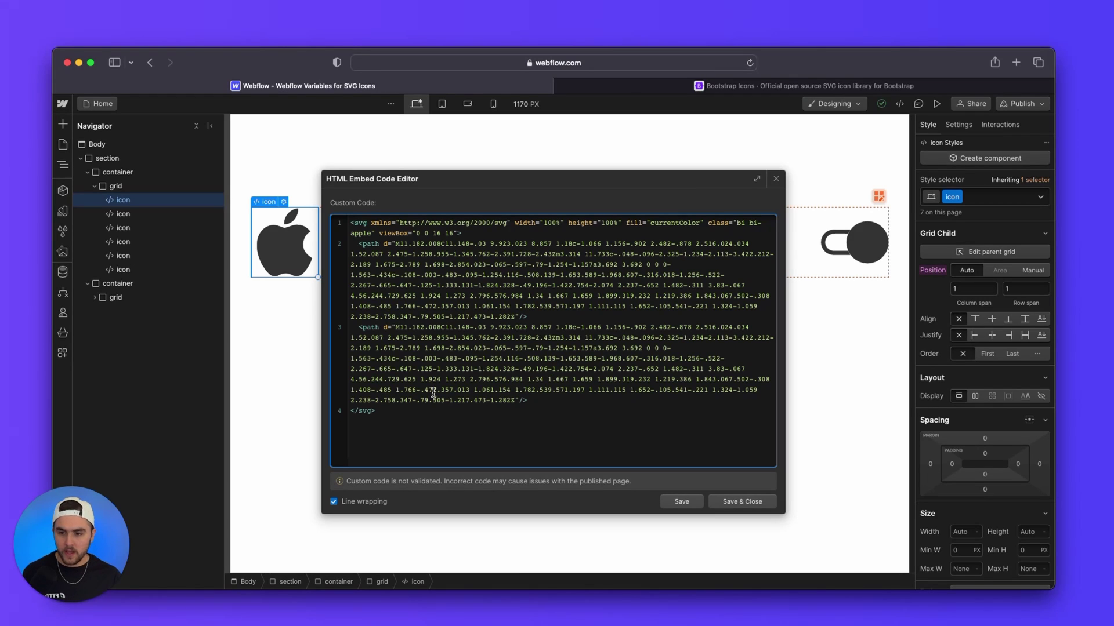
left_click(776, 179)
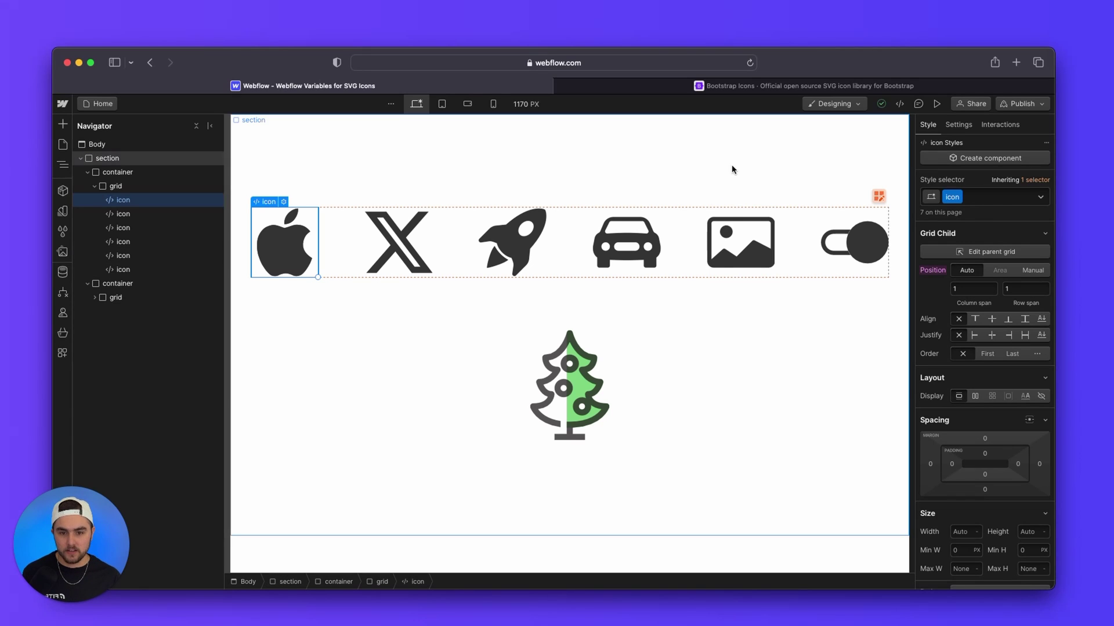
Copy the 0-circle icon's SVG code from Bootstrap Icons, then return to the Webflow design.
left_click(743, 88)
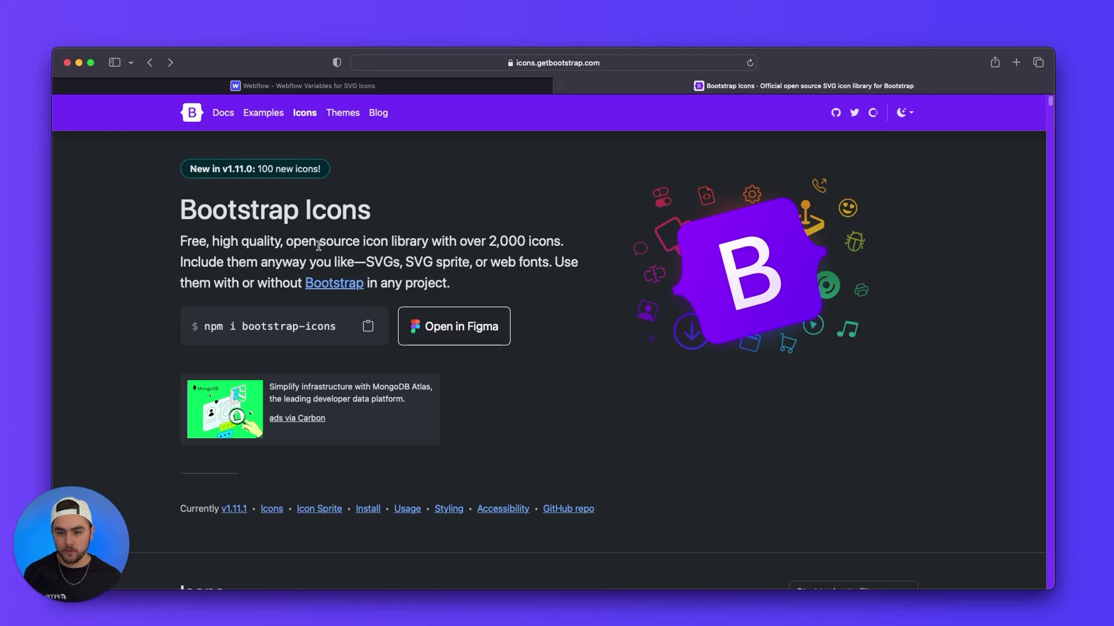
scroll(951, 409, "down", 5)
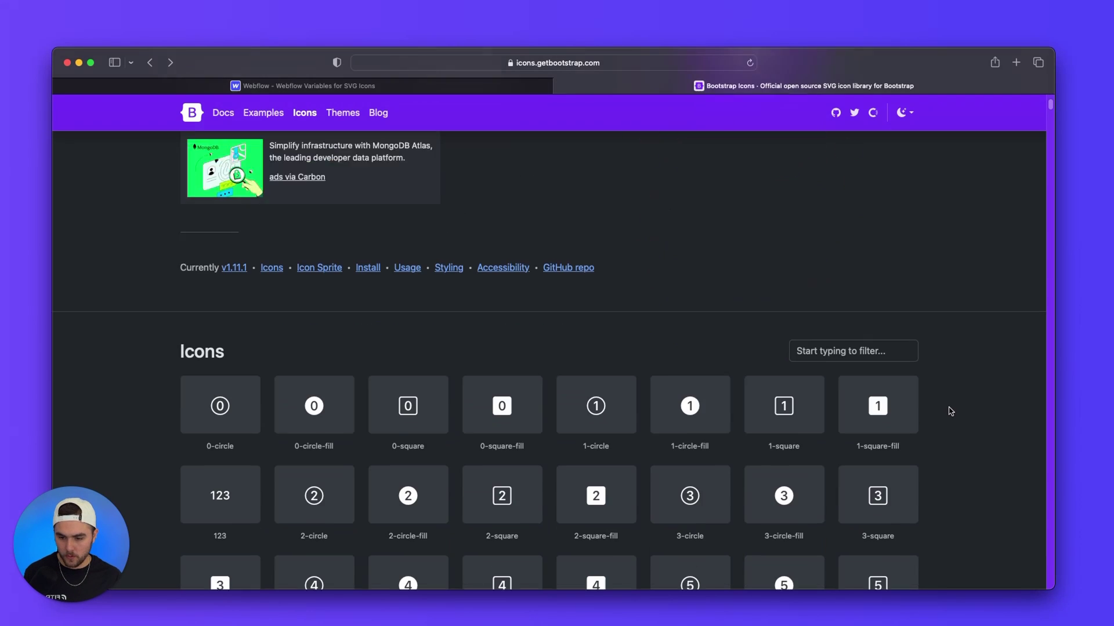
scroll(954, 409, "down", 1)
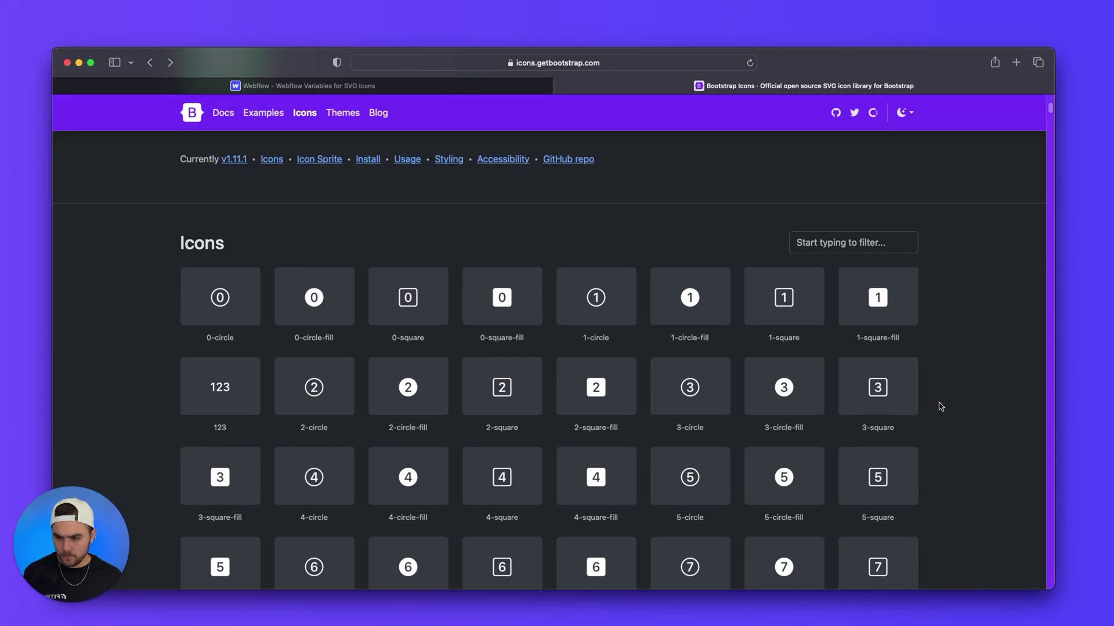
left_click(232, 303)
scroll(959, 357, "down", 4)
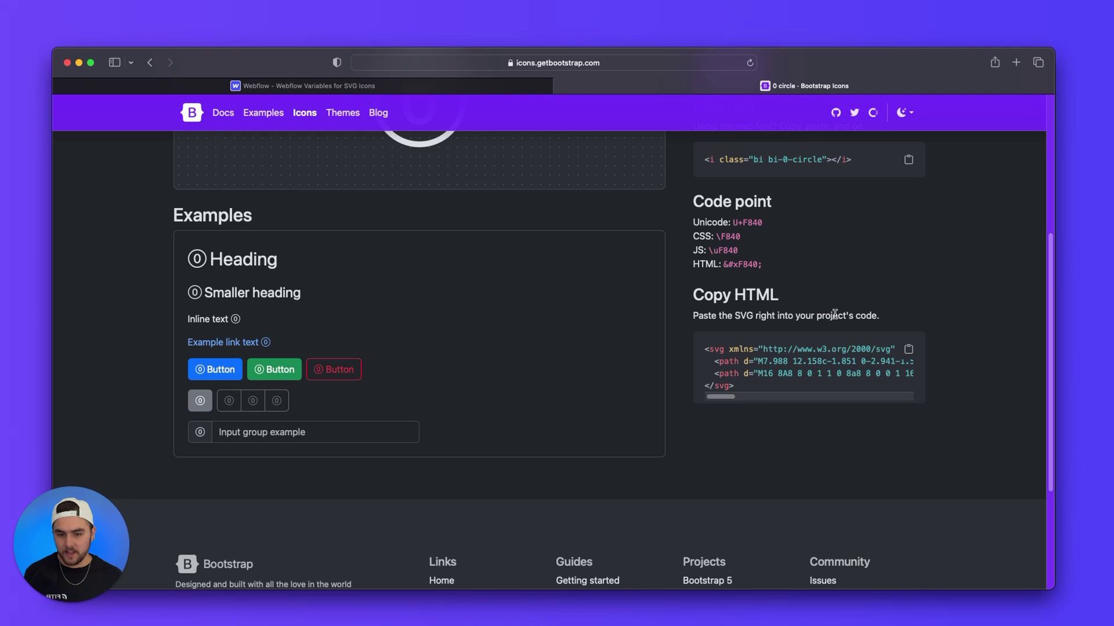
left_click(909, 347)
left_click(468, 84)
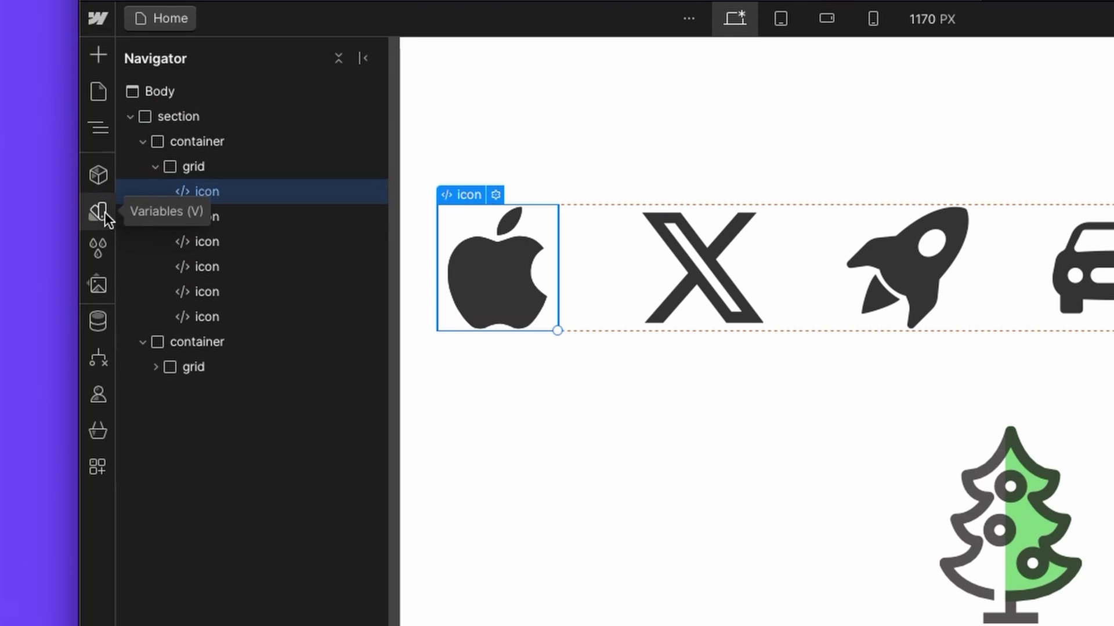
Open the Variables panel listing Dark (#231f20) and Green (#7dd47f).
left_click(104, 212)
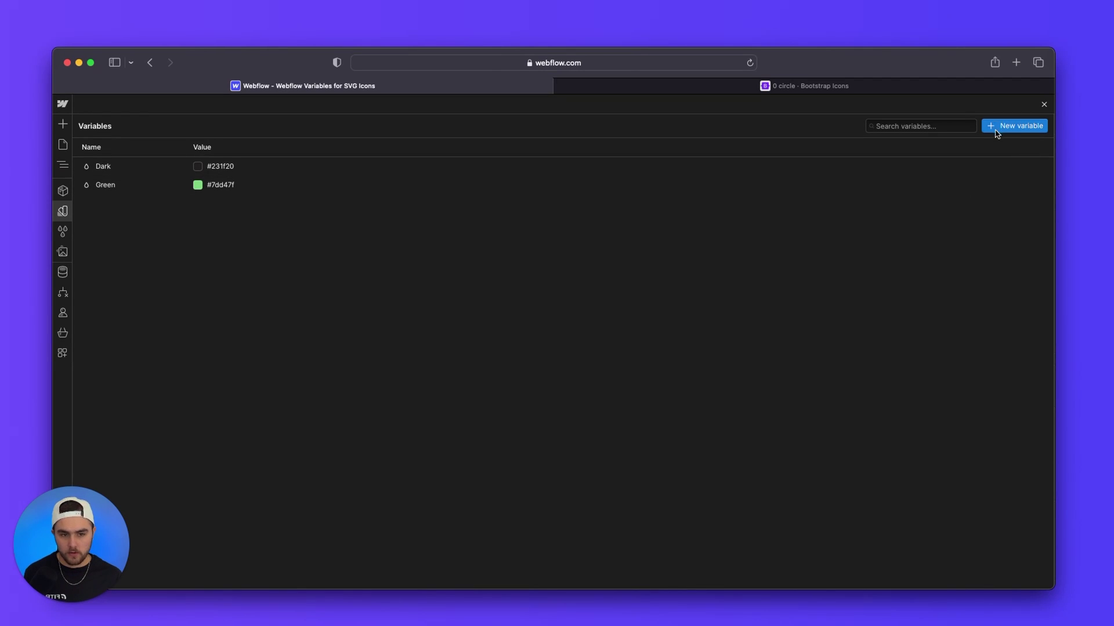
Add a new Color variable, name it example-color, and set it to red #df4b4b.
left_click(1015, 130)
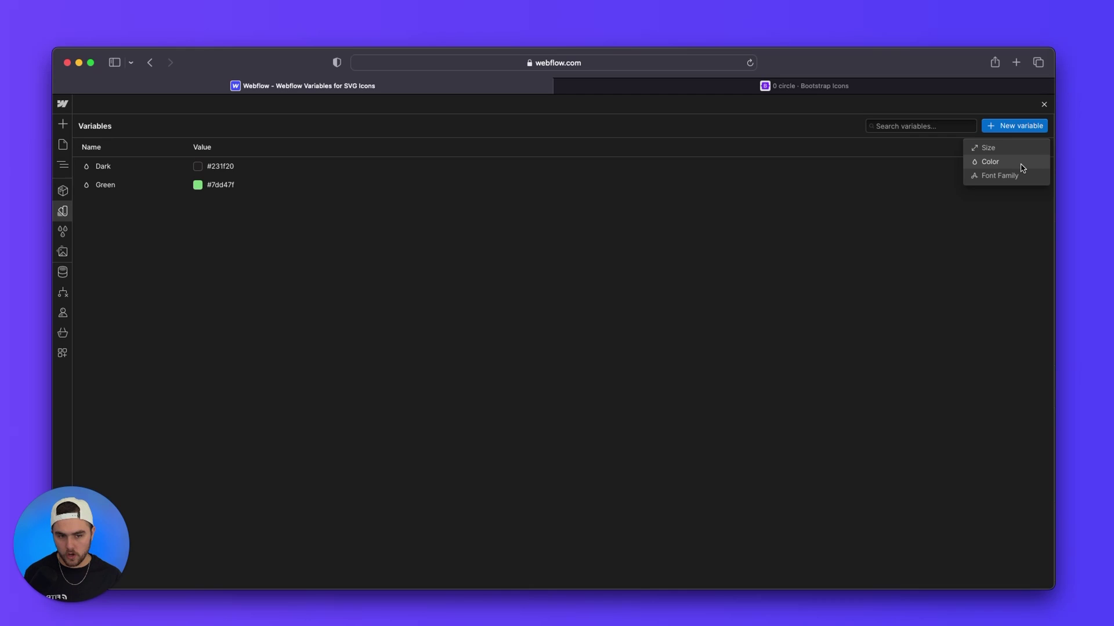
left_click(1022, 167)
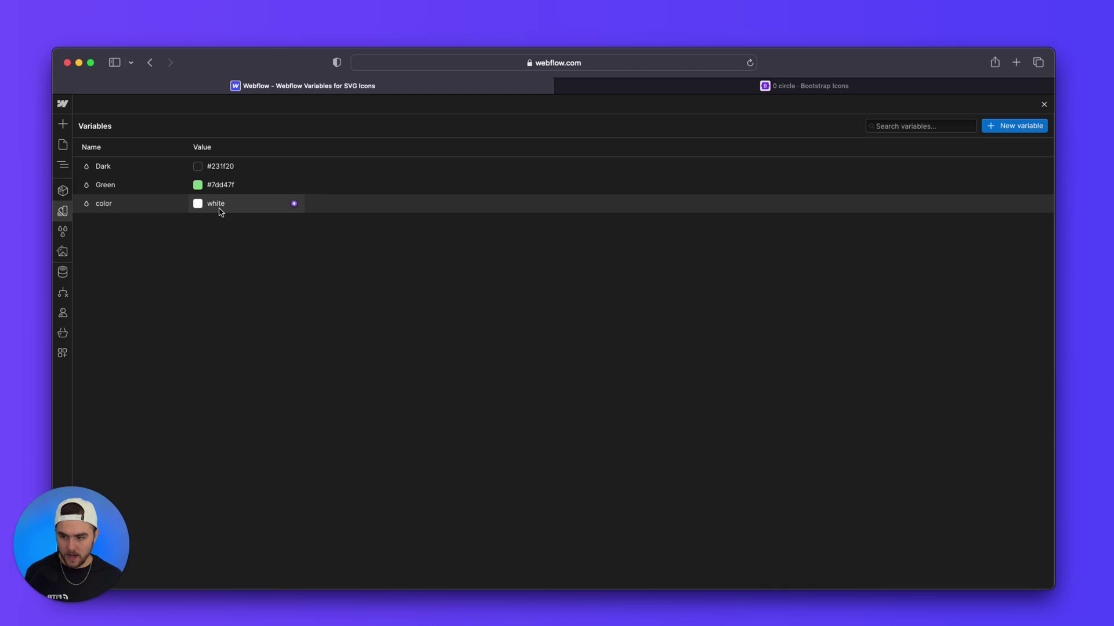
double_click(145, 210)
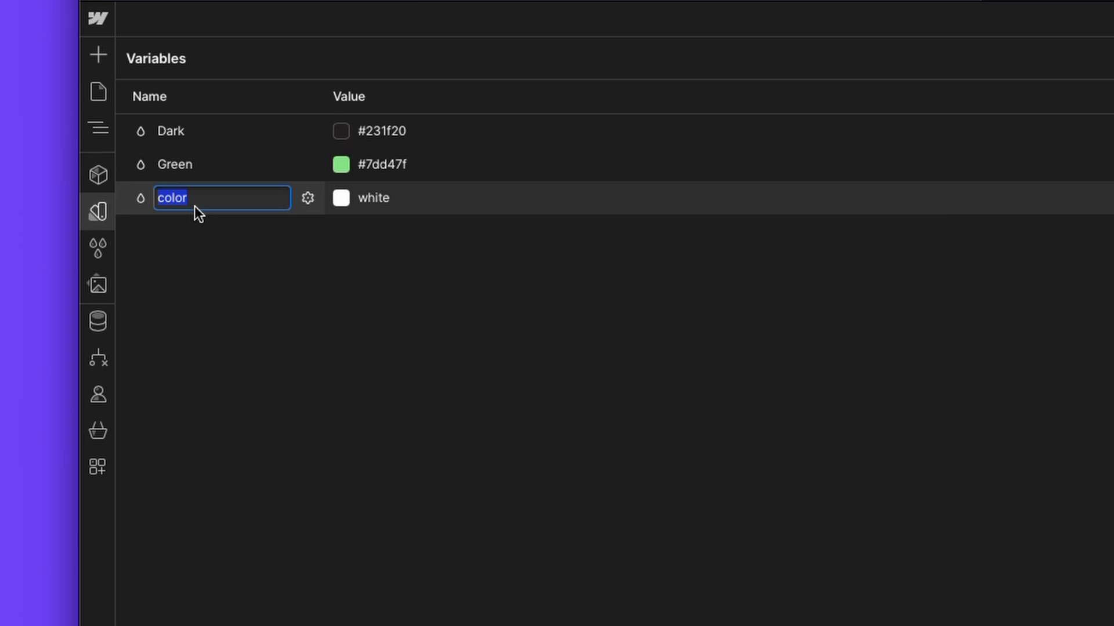
type("example-color")
key("Return")
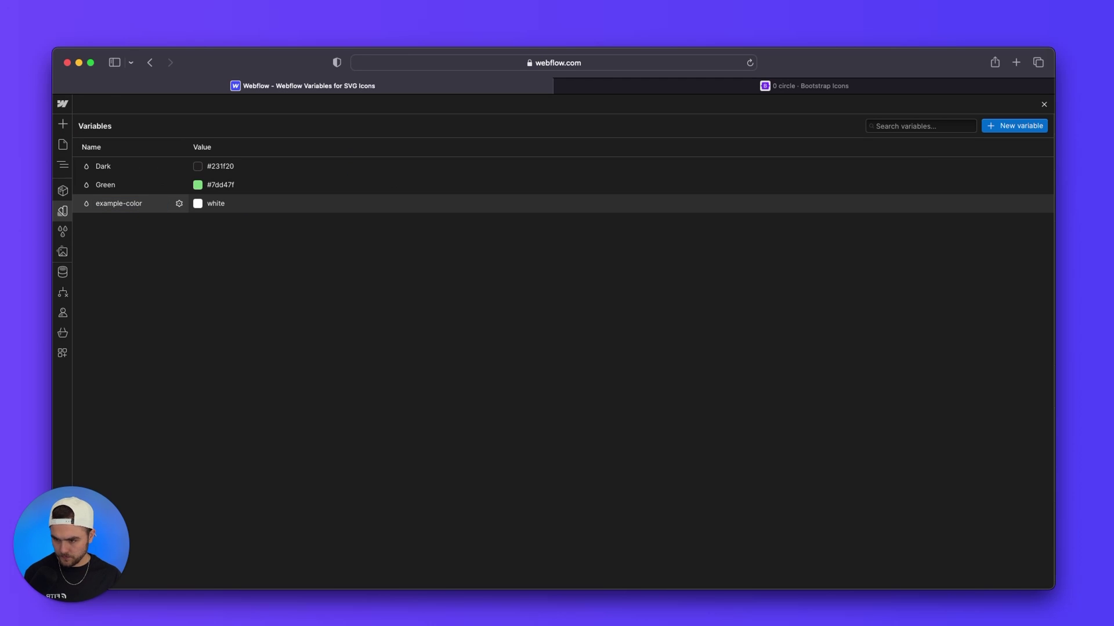
left_click(198, 204)
left_click(219, 227)
left_click(323, 253)
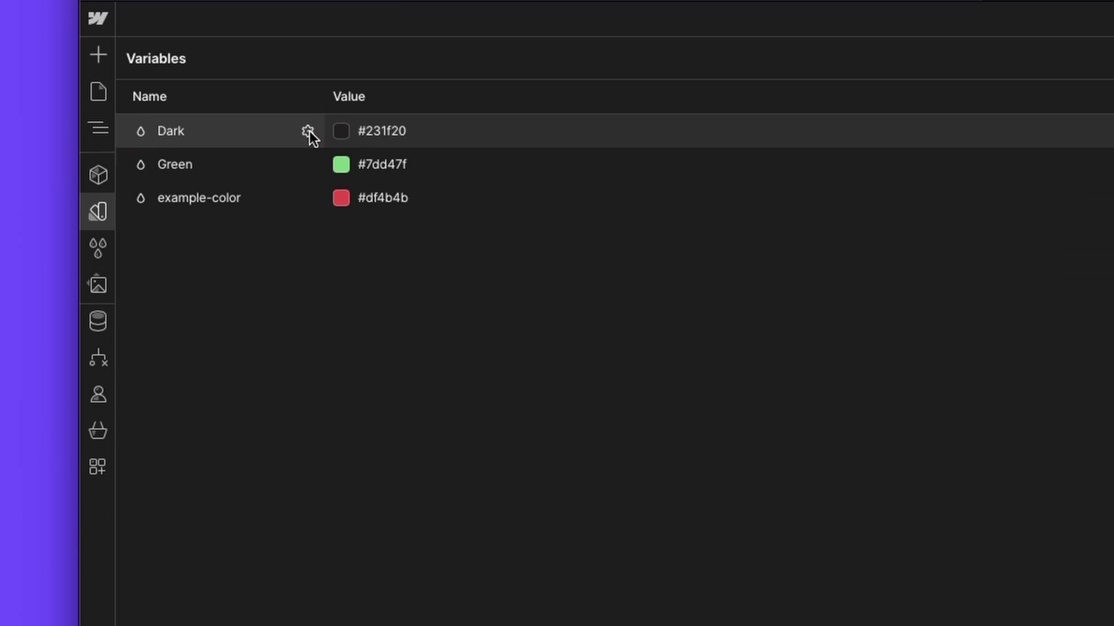
Copy var(--dark) from the Dark variable's settings and close the Variables panel.
left_click(180, 166)
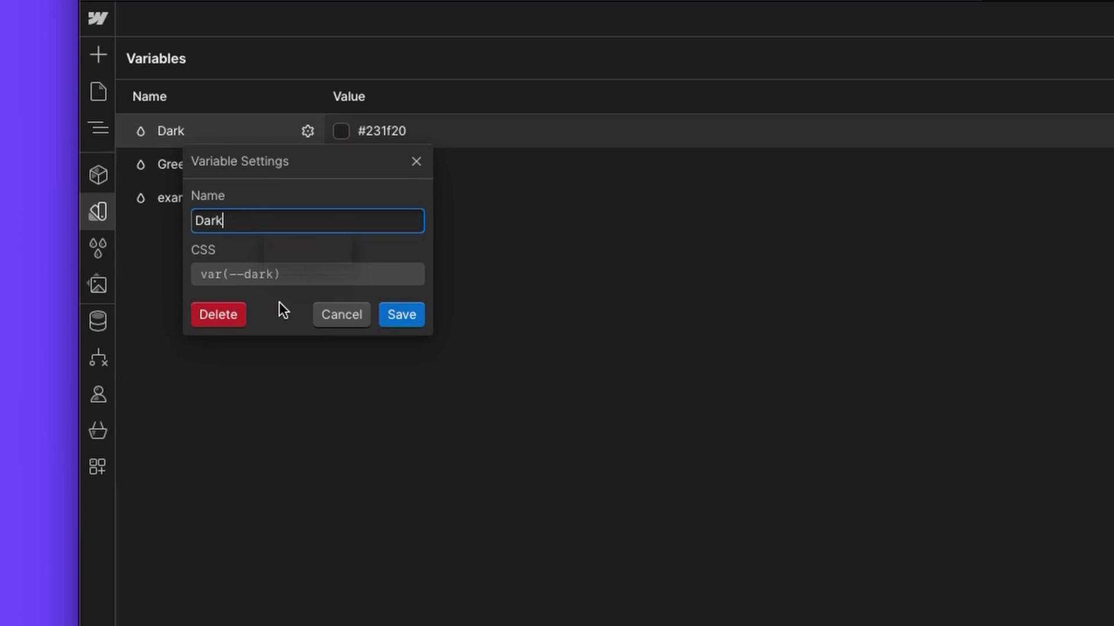
left_click(281, 273)
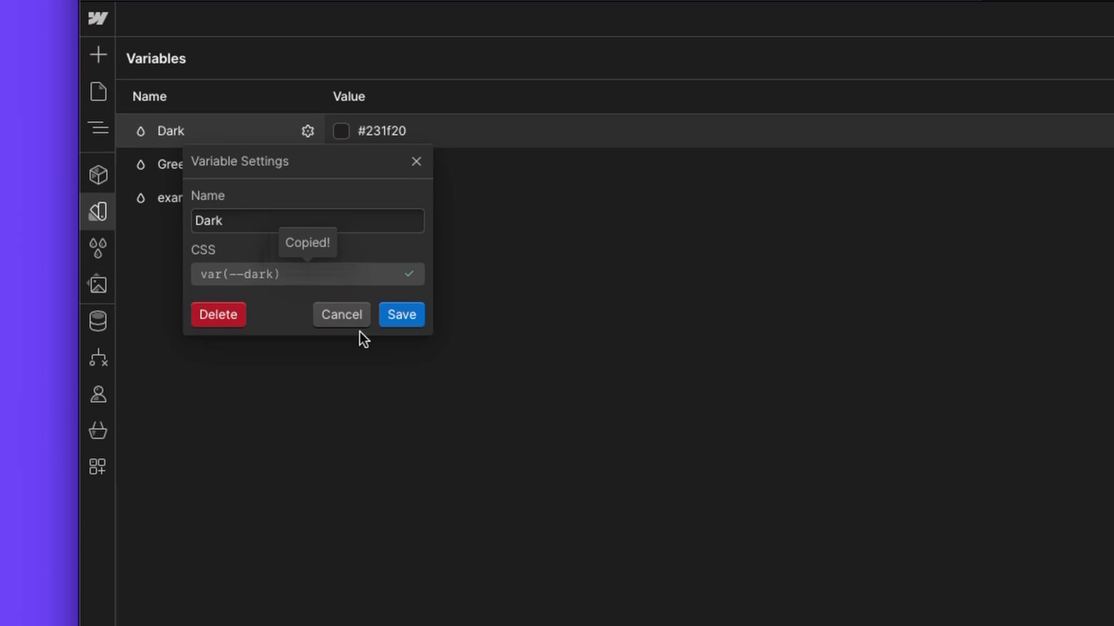
left_click(364, 317)
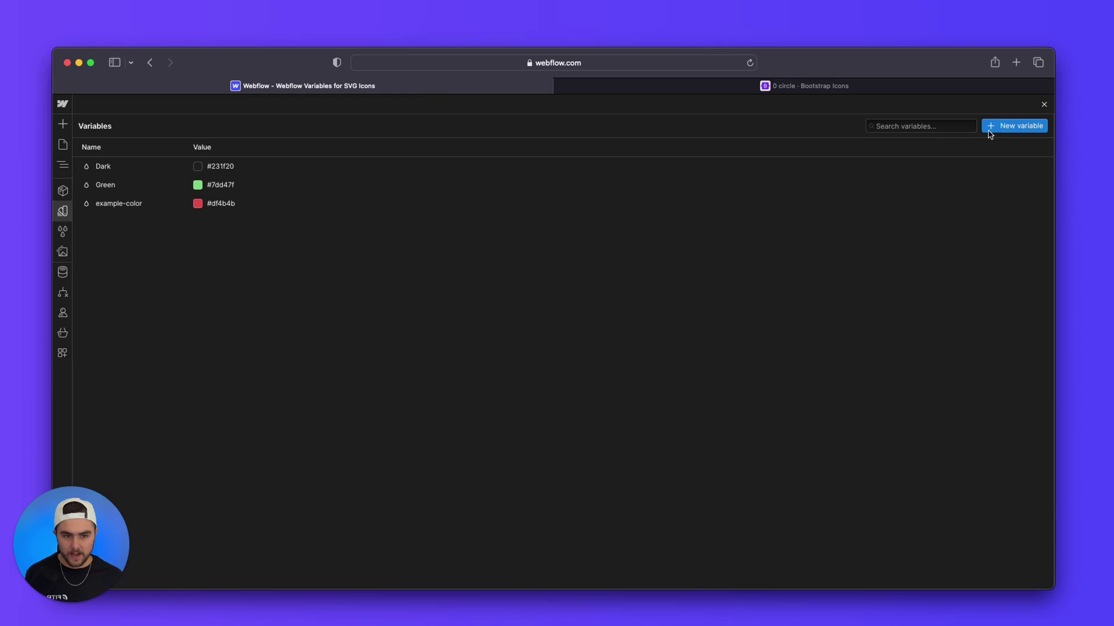
left_click(1045, 104)
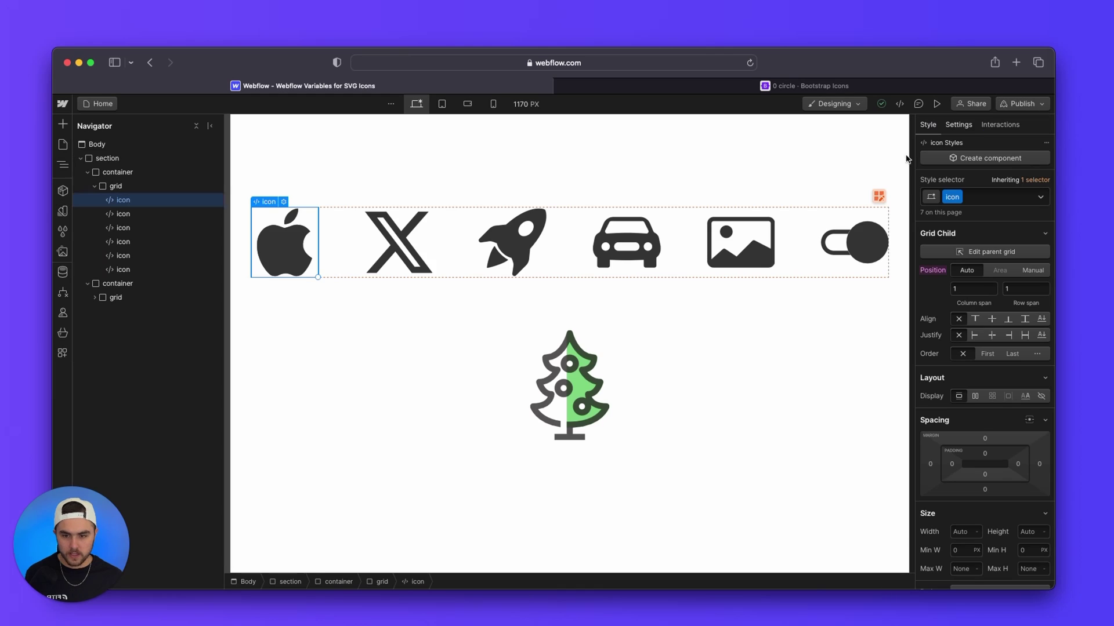
Inspect the apple and tree icons' fill values, undoing an accidental paste into the apple code.
double_click(293, 253)
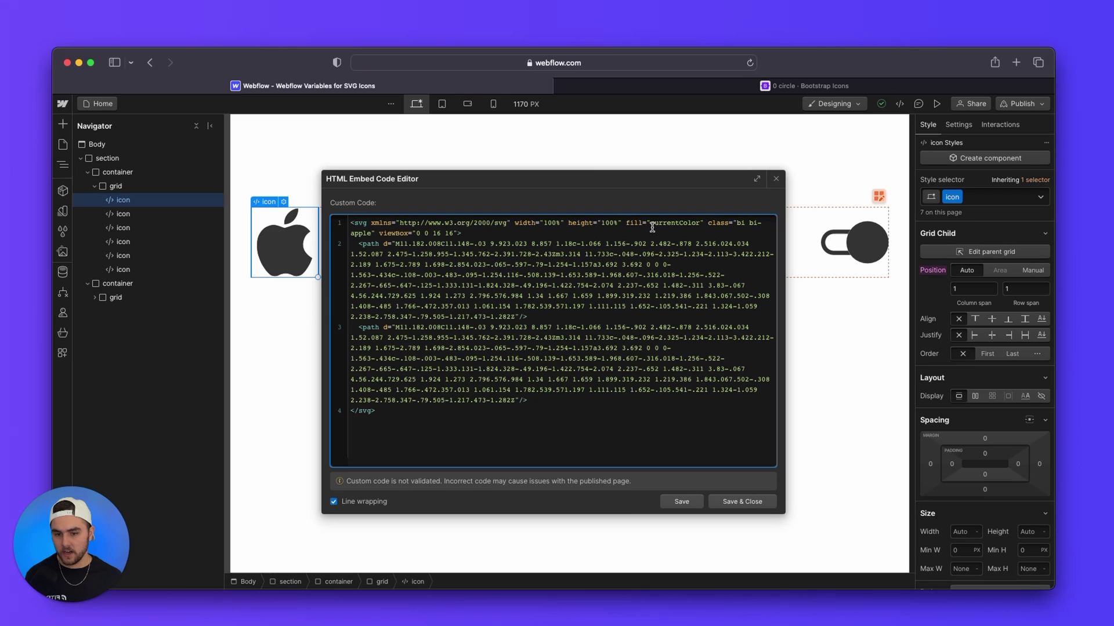
left_click(776, 179)
double_click(587, 391)
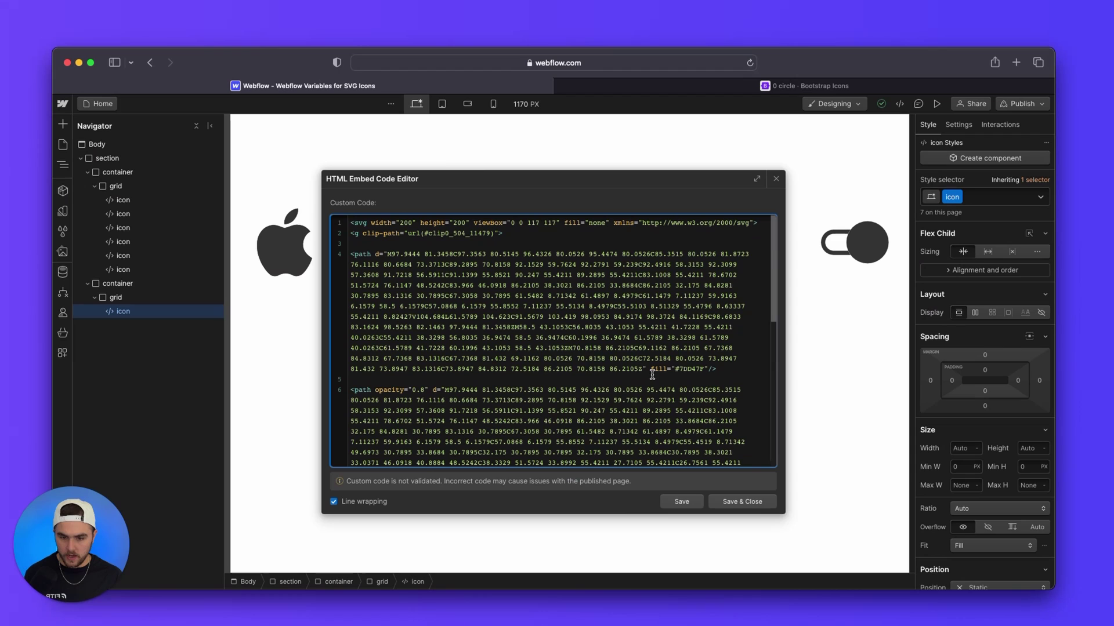
left_click_drag(679, 369, 704, 369)
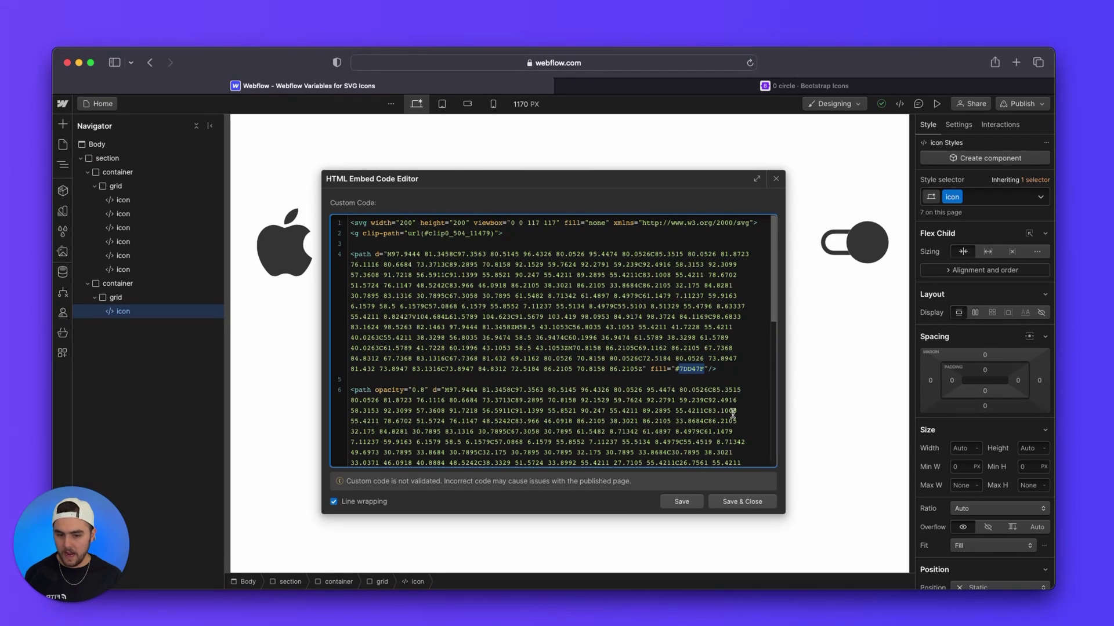
left_click(775, 181)
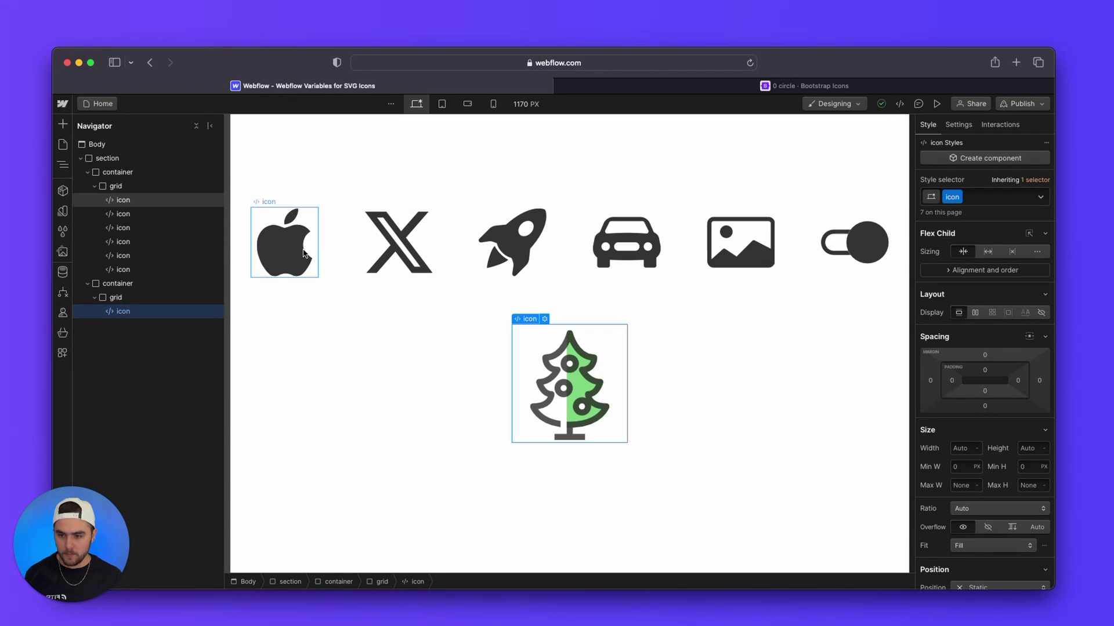
double_click(284, 243)
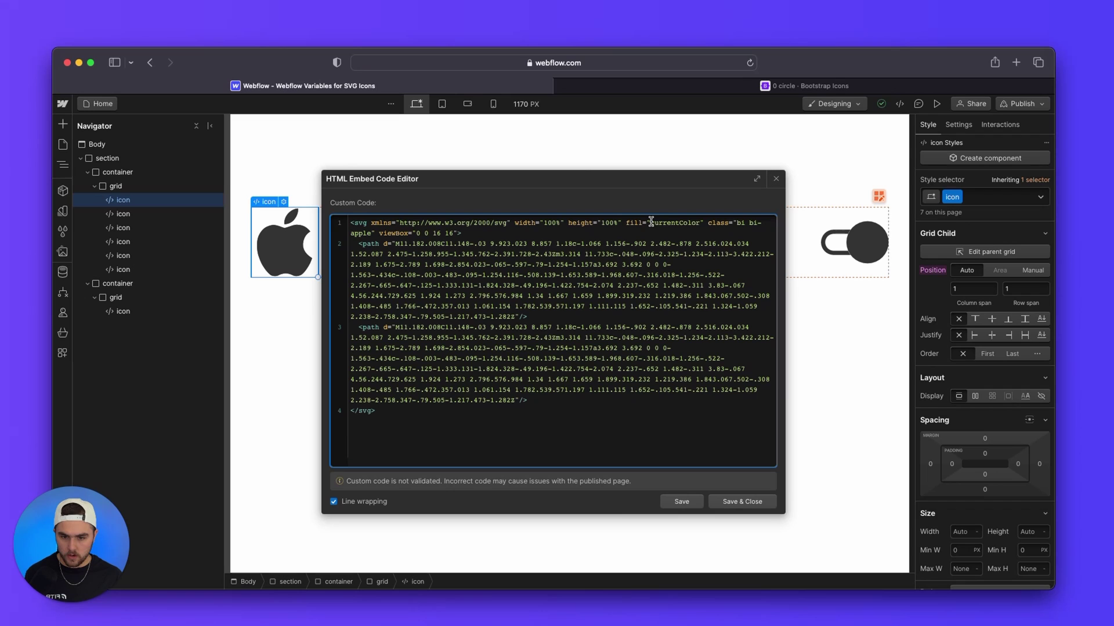
left_click_drag(651, 222, 700, 222)
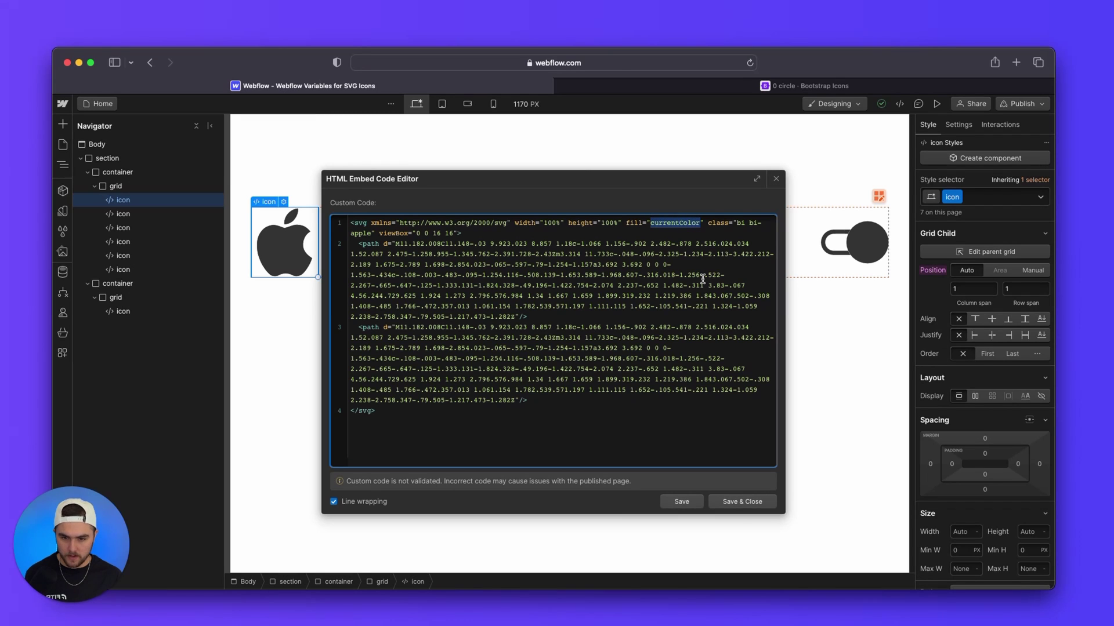
key("super+v")
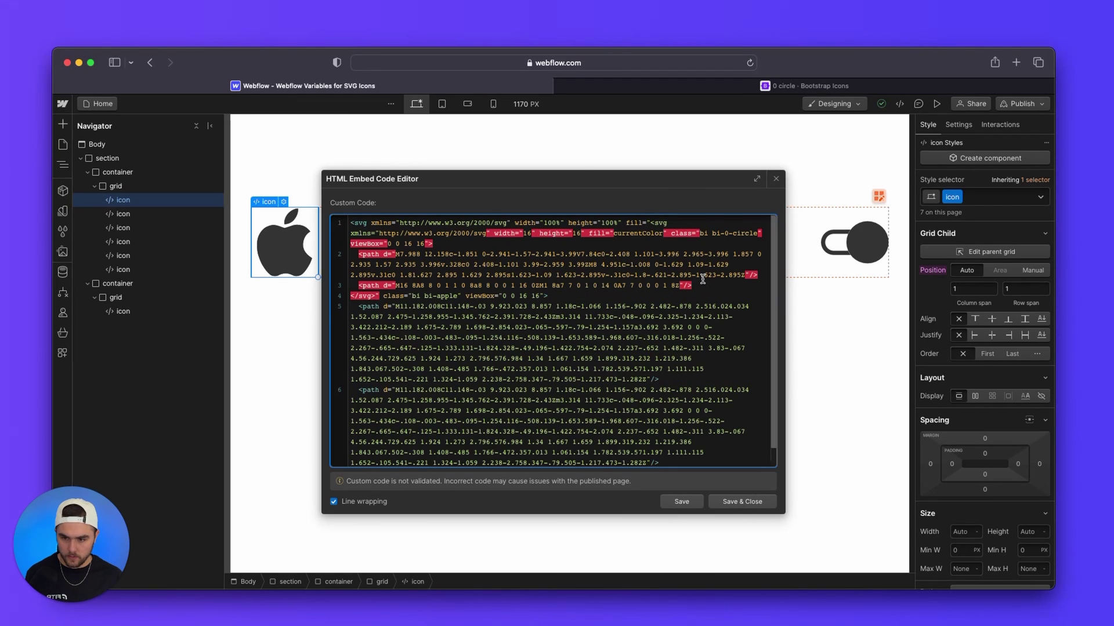
key("super+z")
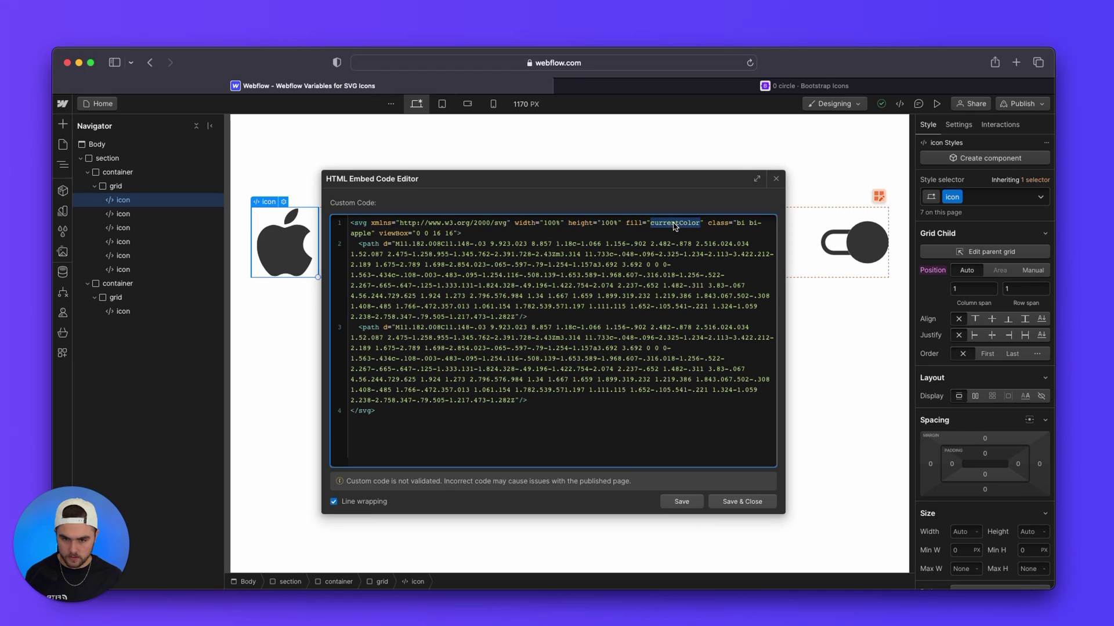
left_click(776, 179)
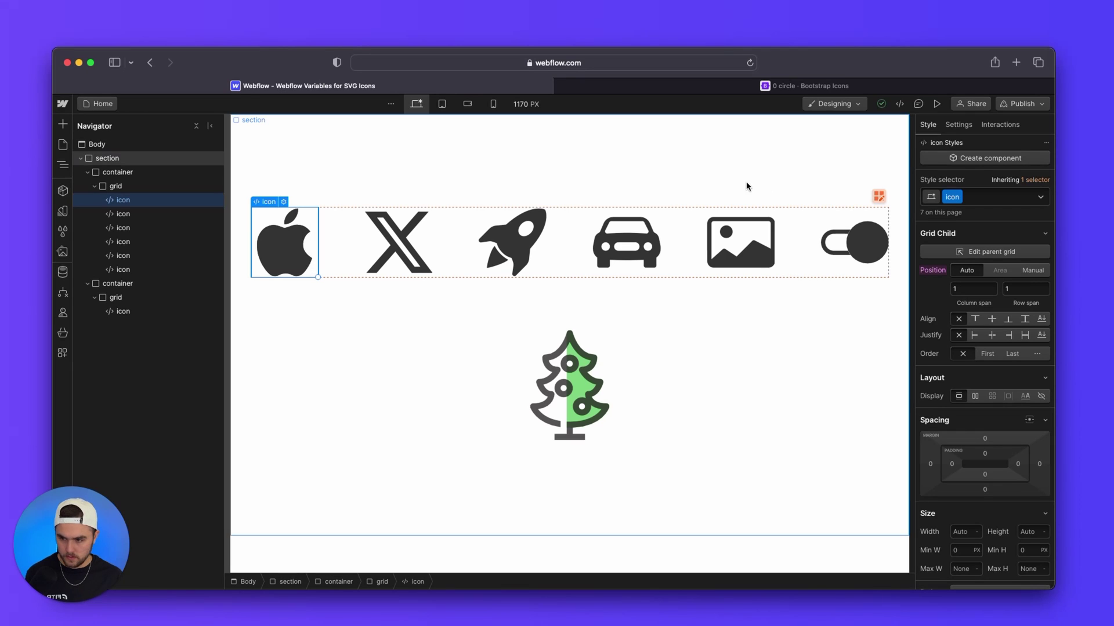
Copy the Dark variable's CSS reference var(--dark) again from its settings.
left_click(61, 213)
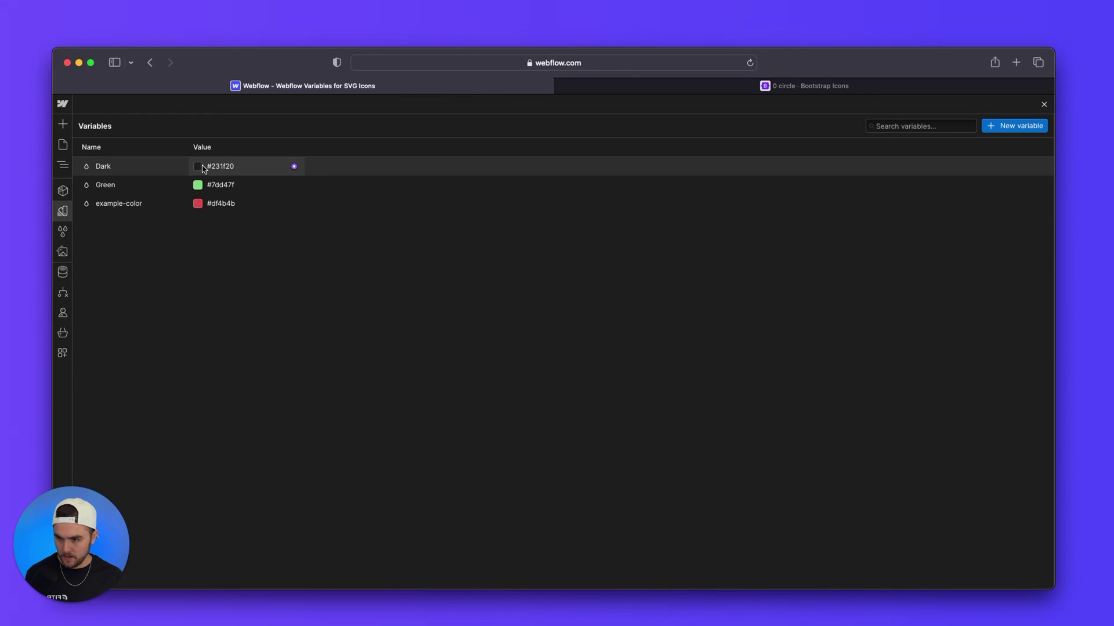
left_click(178, 167)
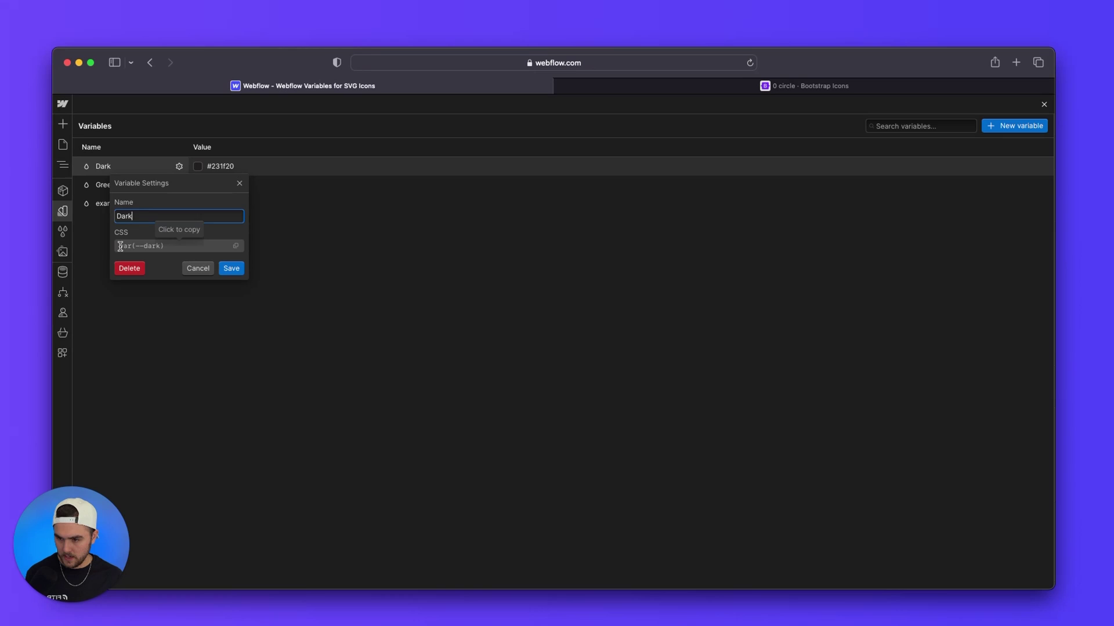
left_click(168, 246)
key("super+c")
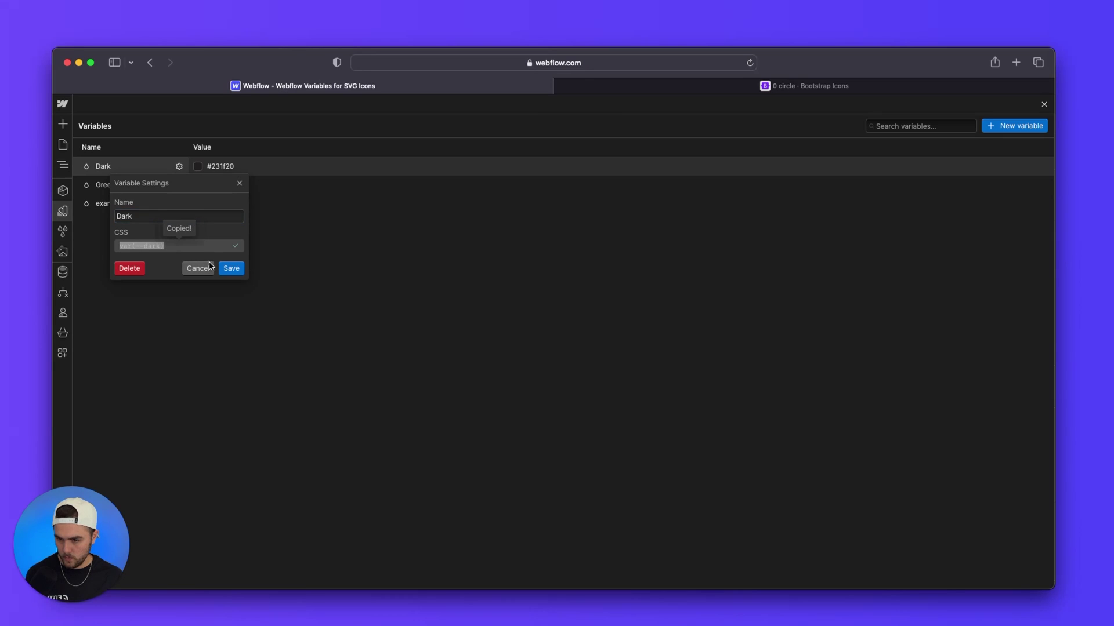
left_click(203, 267)
Replace the apple icon's currentColor fill with var(--dark), save the embed, and select the section.
left_click(1045, 105)
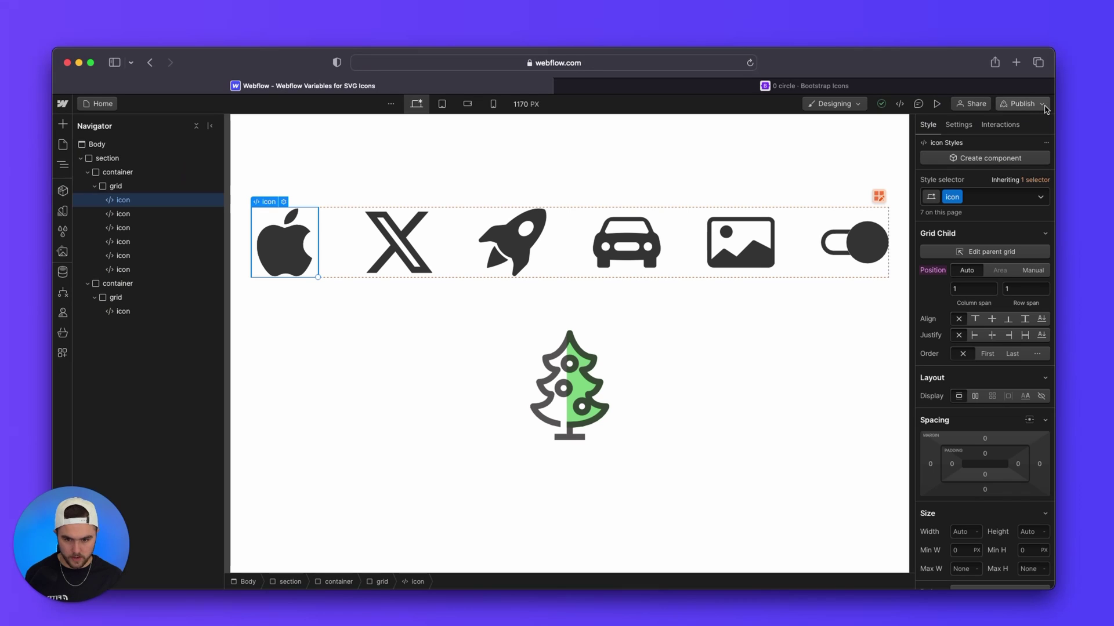
double_click(302, 262)
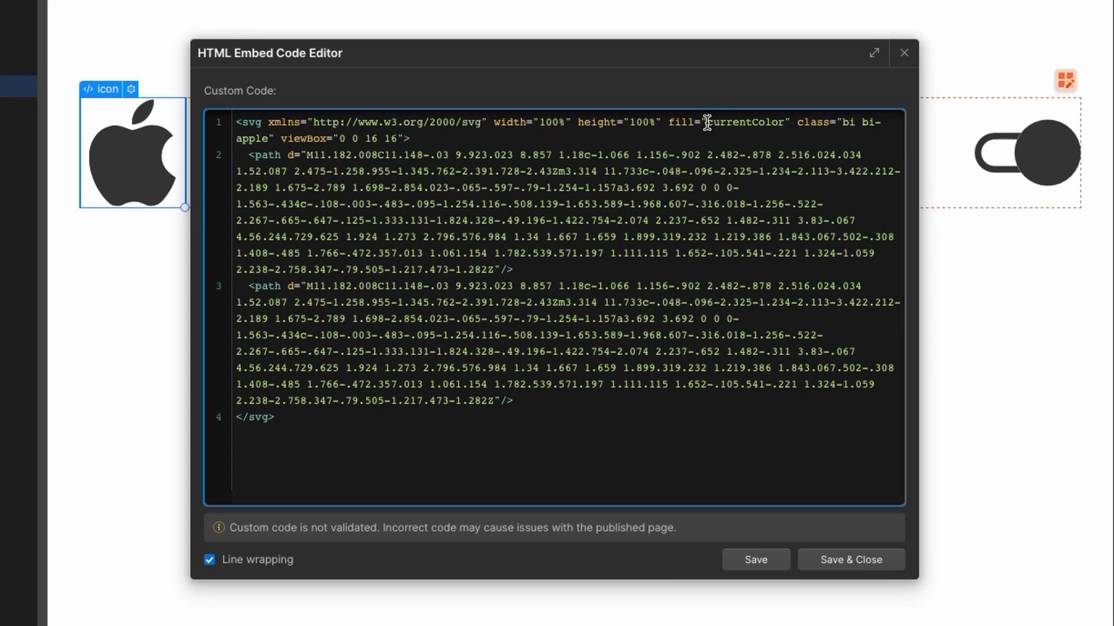
left_click_drag(646, 223, 702, 222)
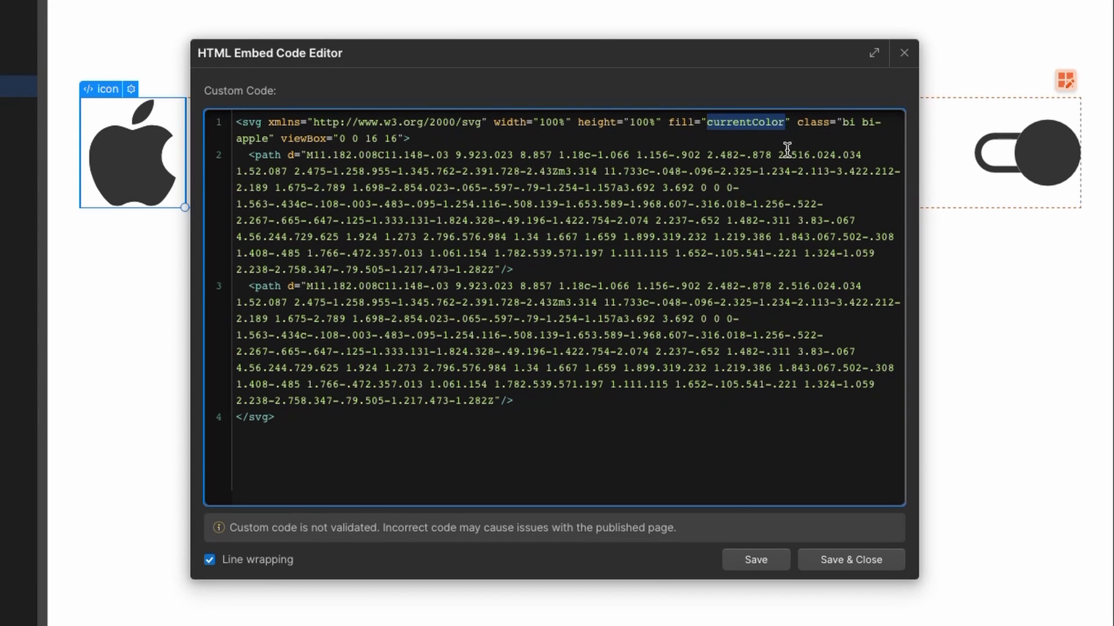
key("super+v")
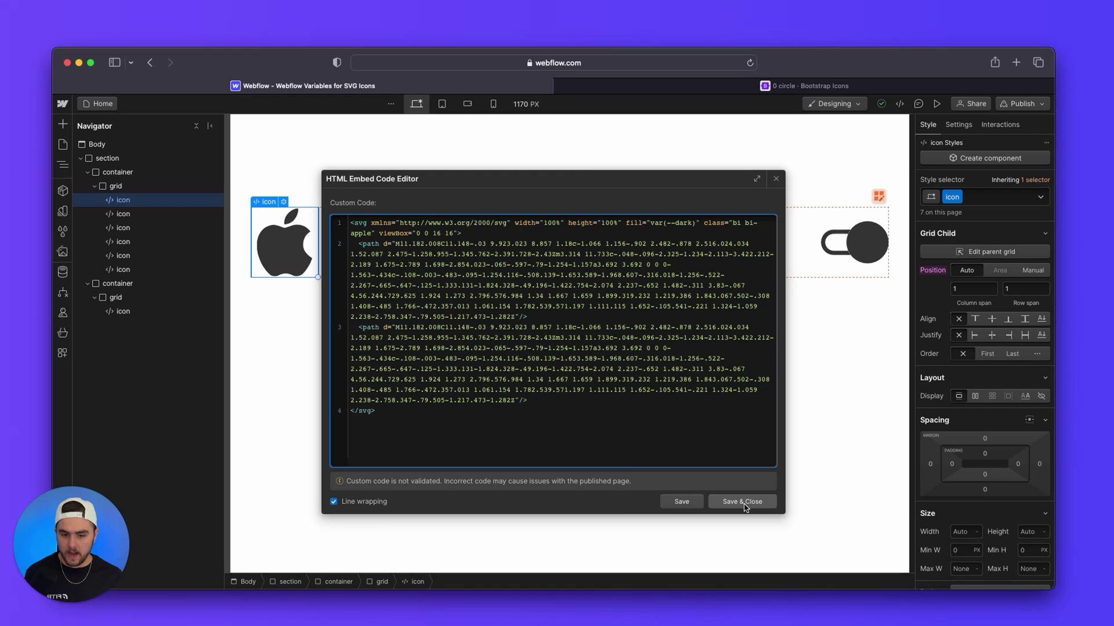
left_click(742, 502)
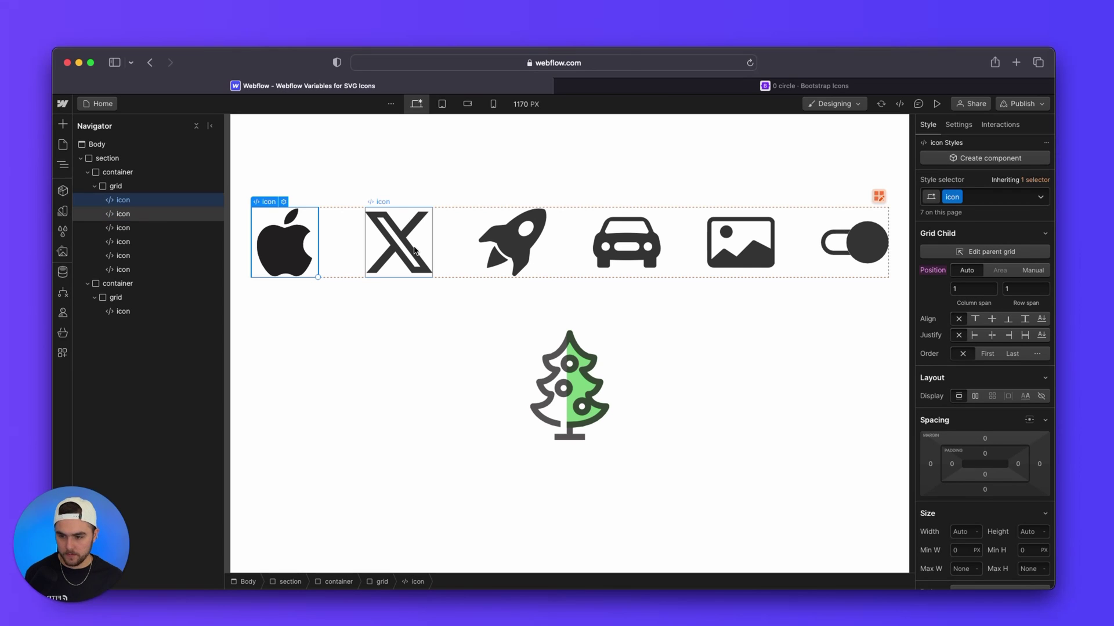
left_click(410, 301)
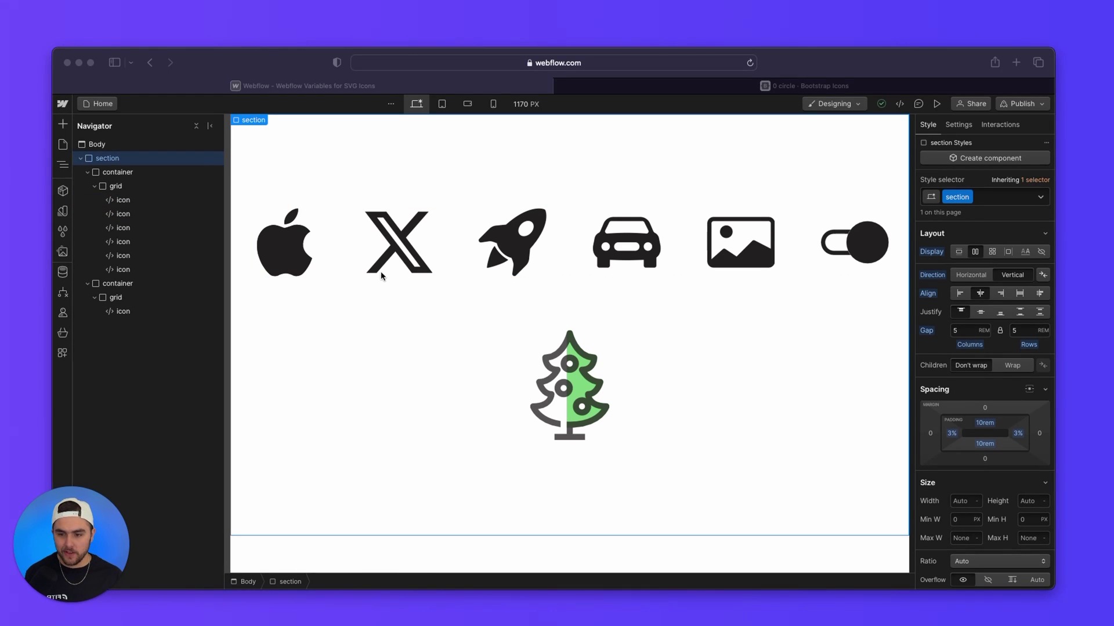
left_click(829, 241)
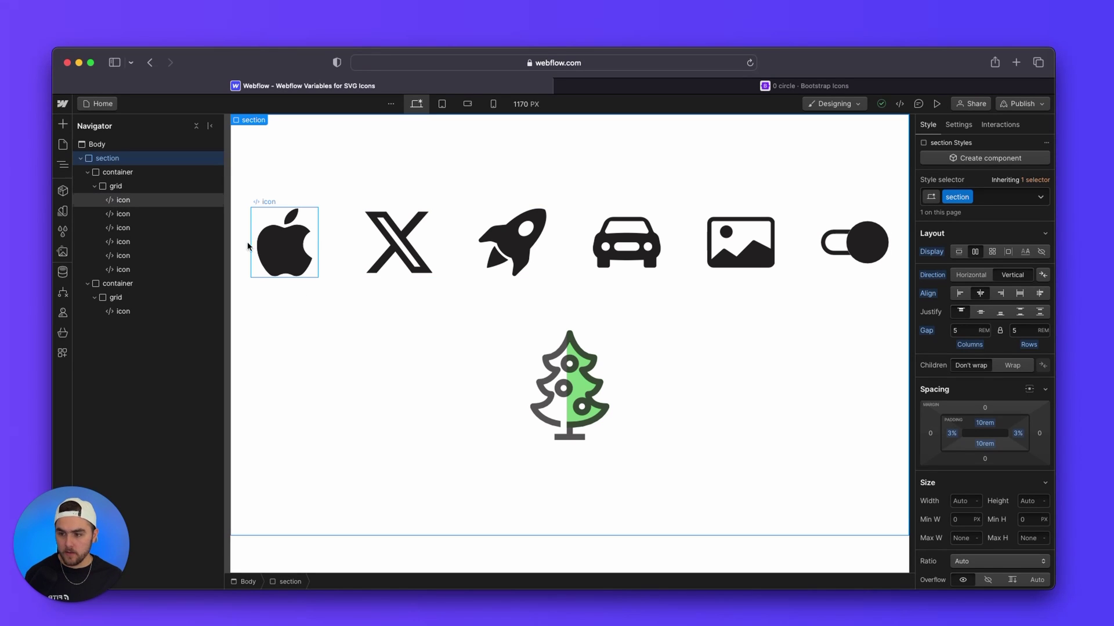
Recolor the Dark variable from #231f20 to navy #0e1083.
left_click(62, 212)
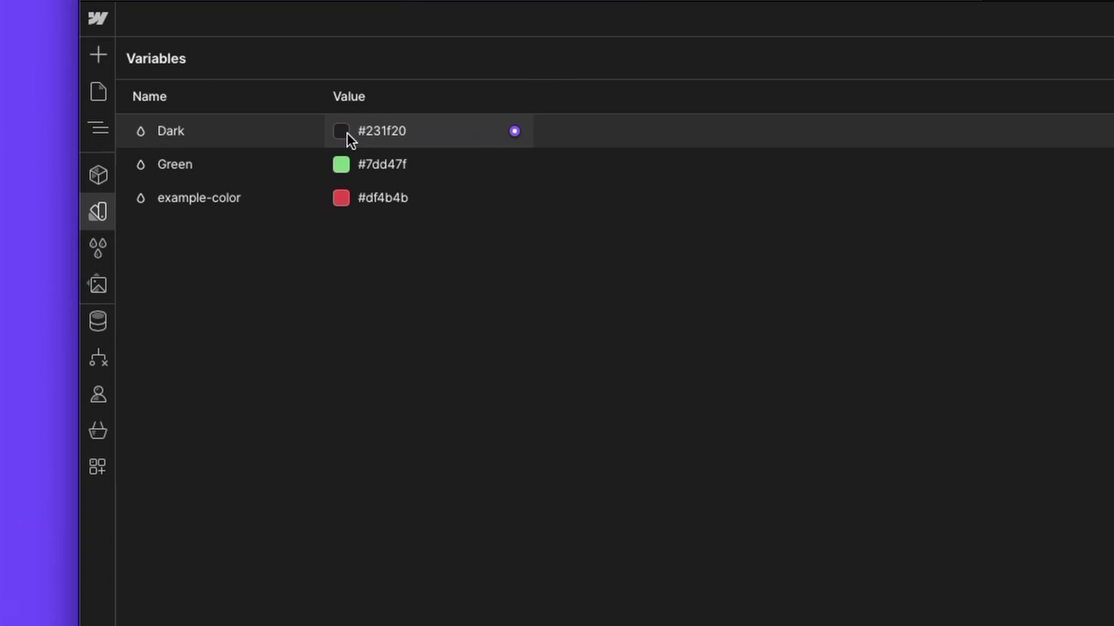
left_click(344, 133)
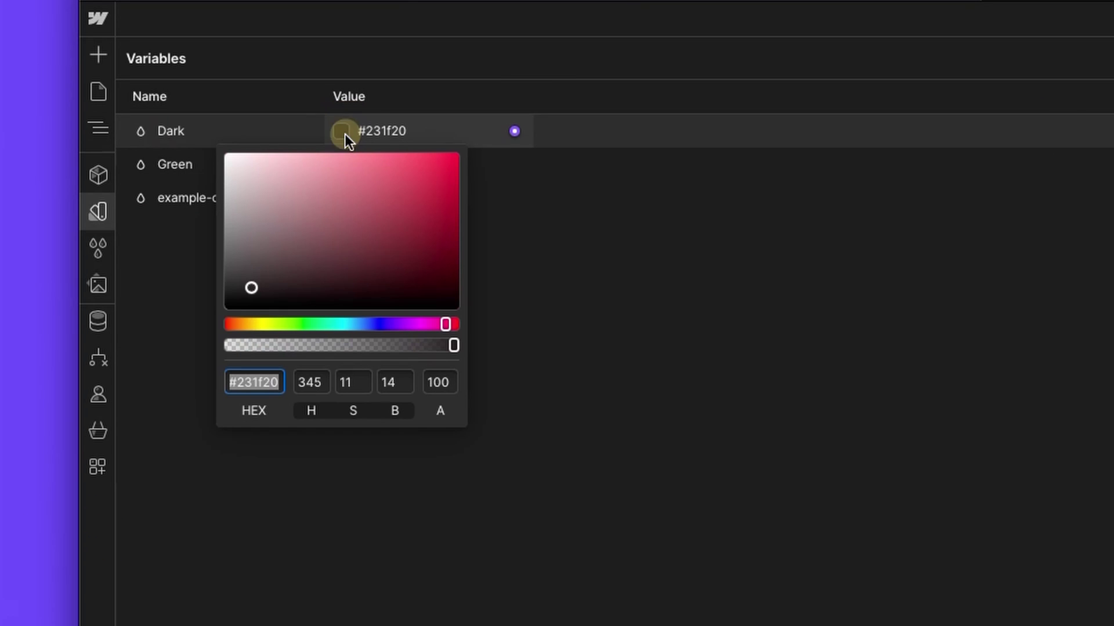
left_click_drag(385, 324, 378, 324)
left_click(432, 248)
left_click_drag(432, 248, 435, 231)
left_click(682, 307)
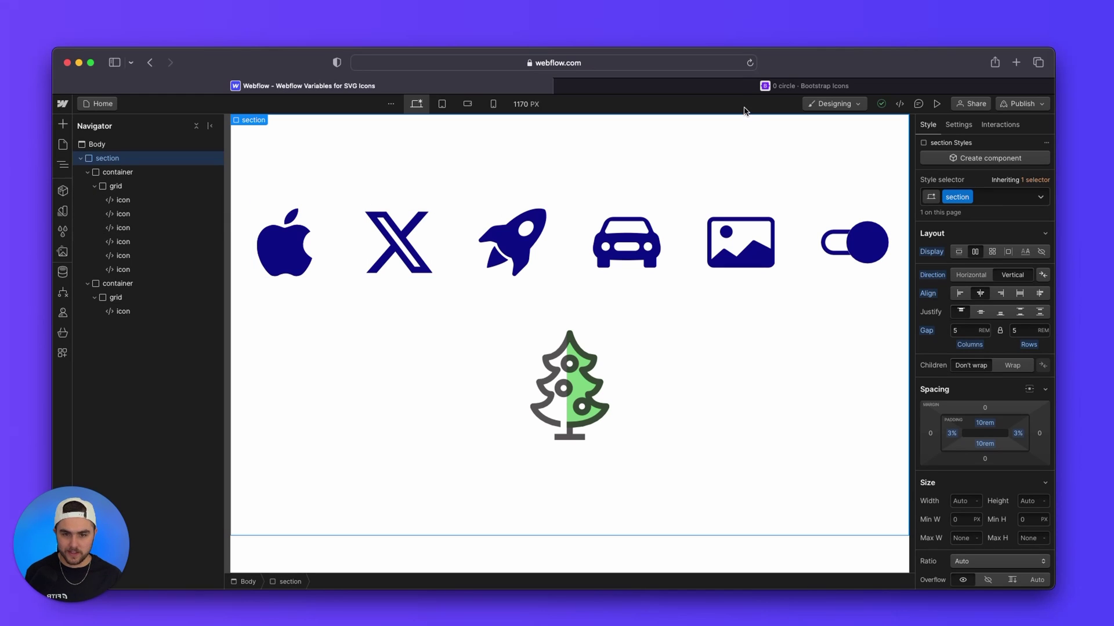
Check Bootstrap Icons, inspect the apple icon's styles, and restore the icons to near-black.
left_click(757, 86)
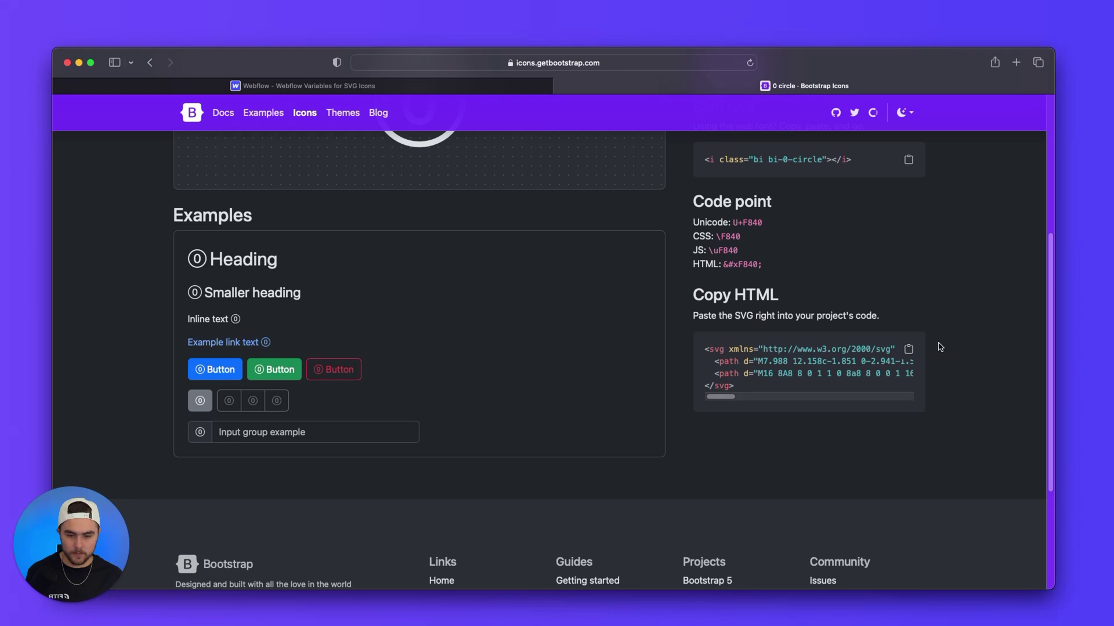
left_click(510, 87)
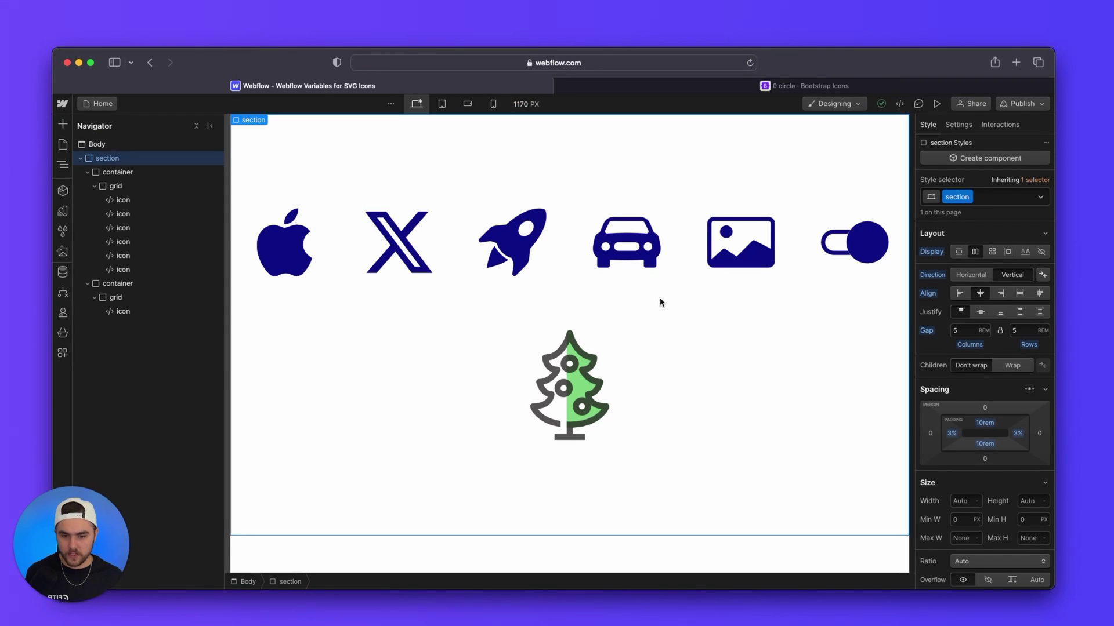
left_click(304, 257)
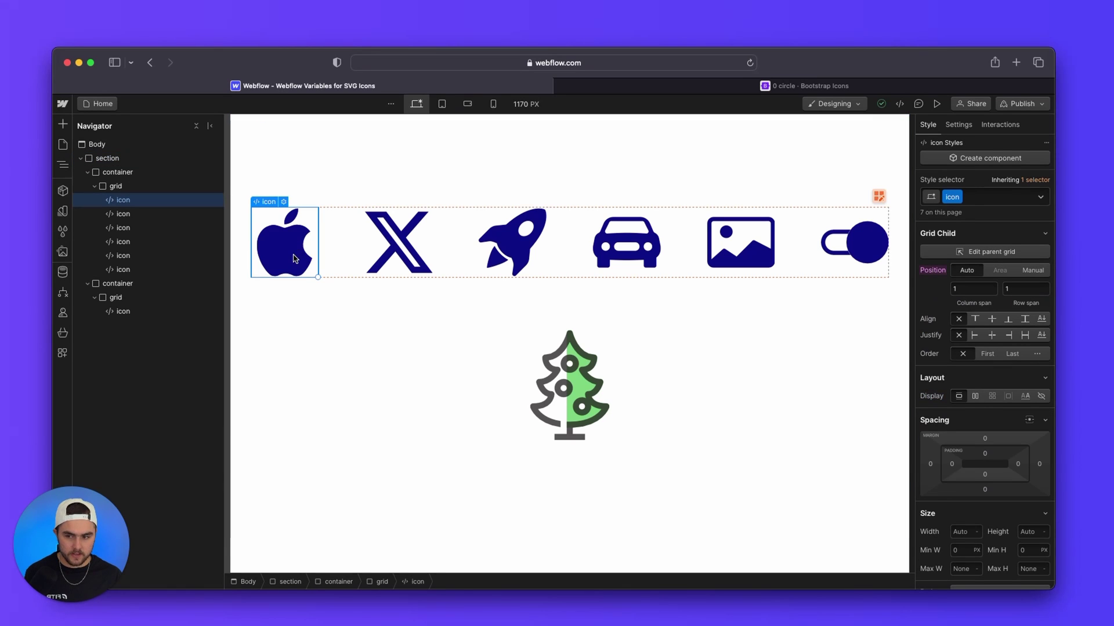
scroll(994, 348, "down", 5)
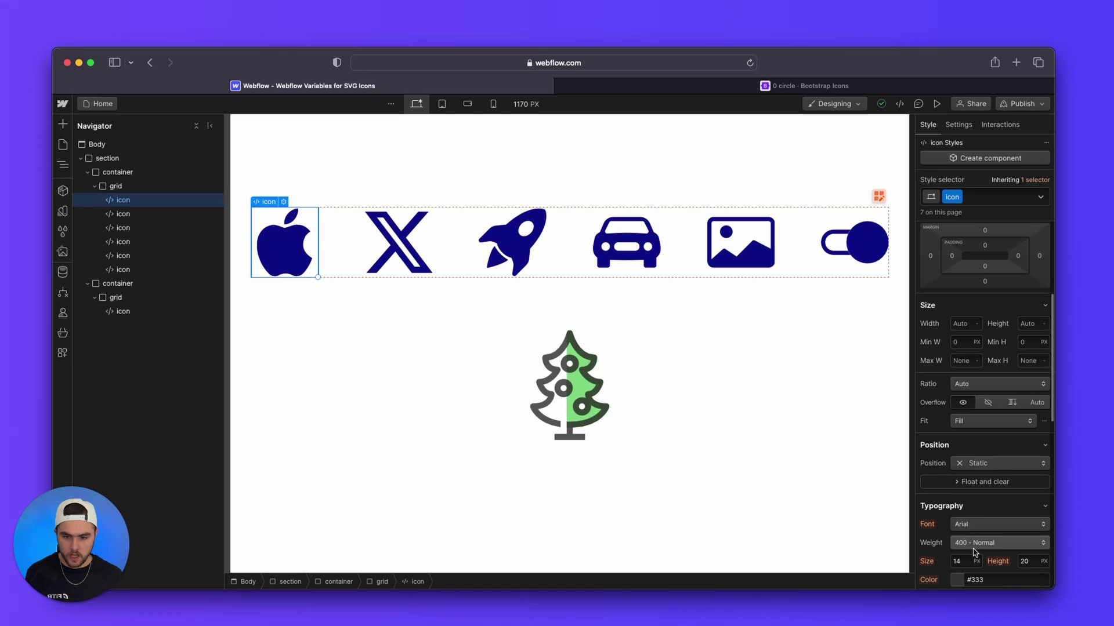
scroll(975, 550, "up", 5)
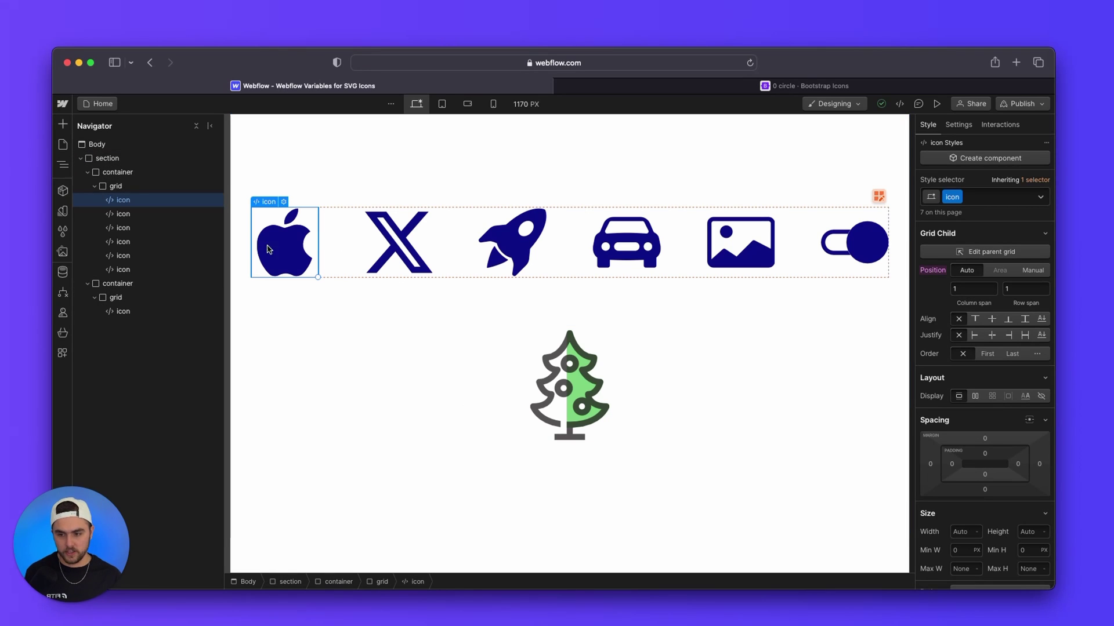
left_click(406, 303)
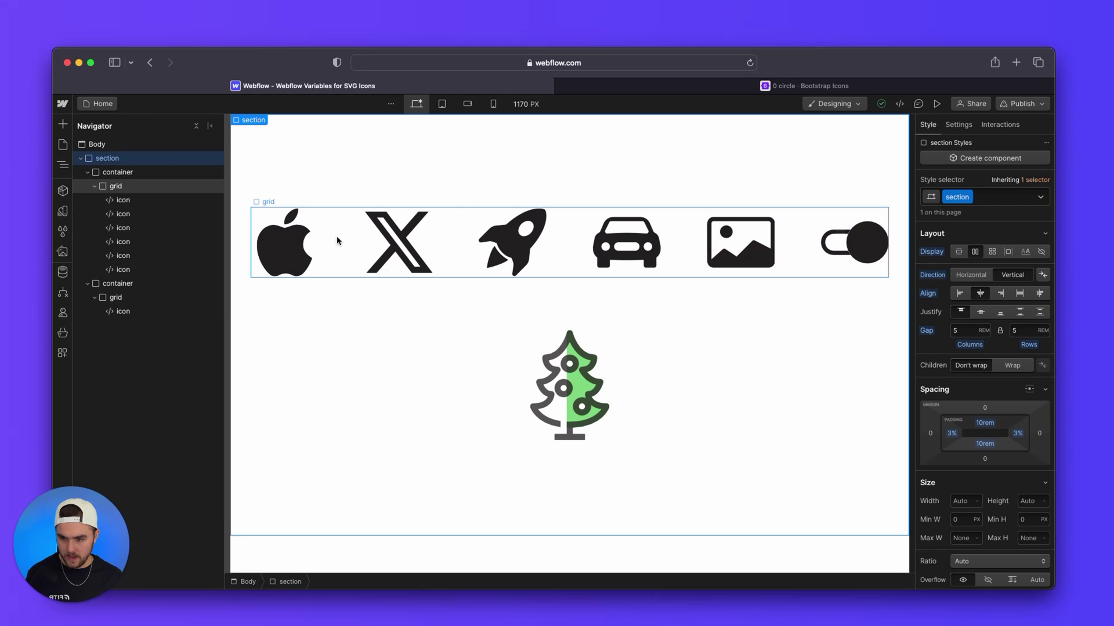
Copy var(--dark) from the Dark variable's settings and close the Variables panel.
left_click(63, 212)
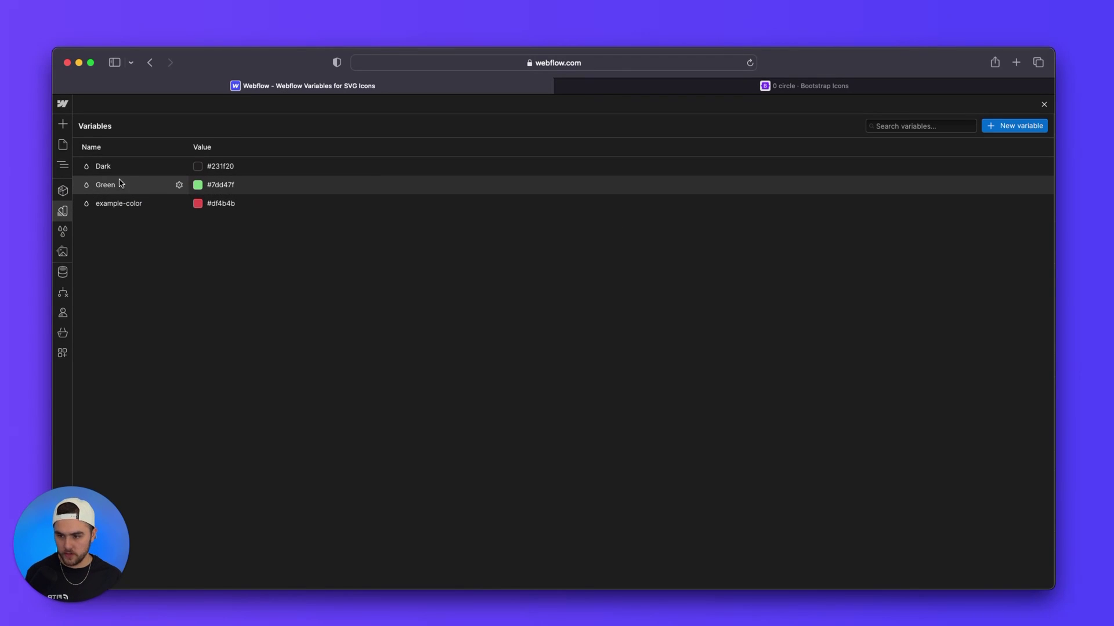
left_click(180, 167)
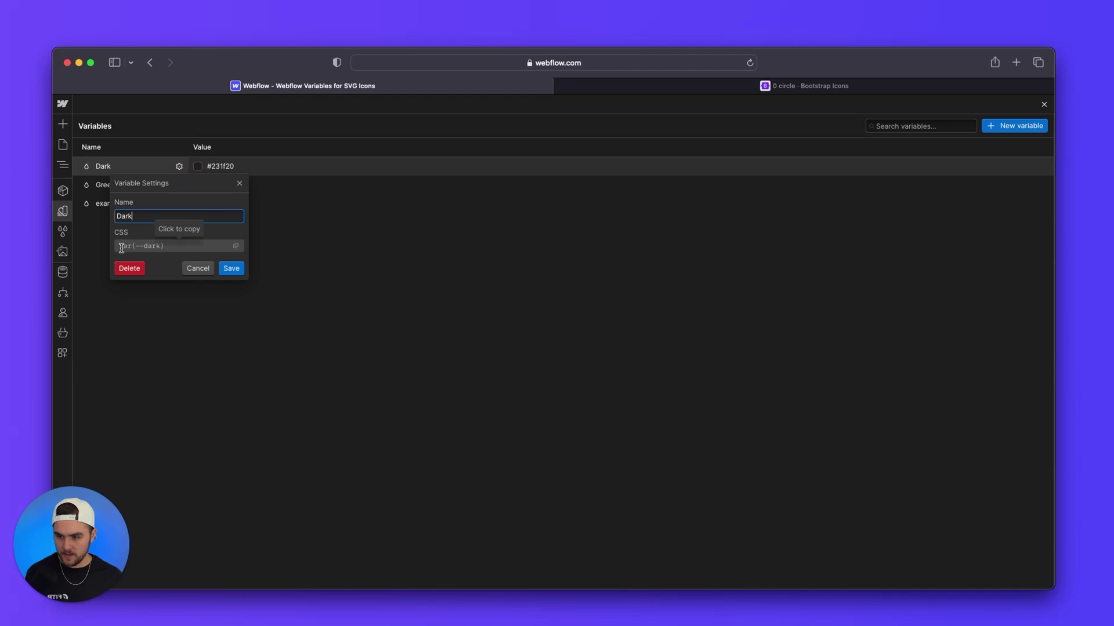
left_click(149, 250)
left_click_drag(149, 249, 171, 248)
key("super+c")
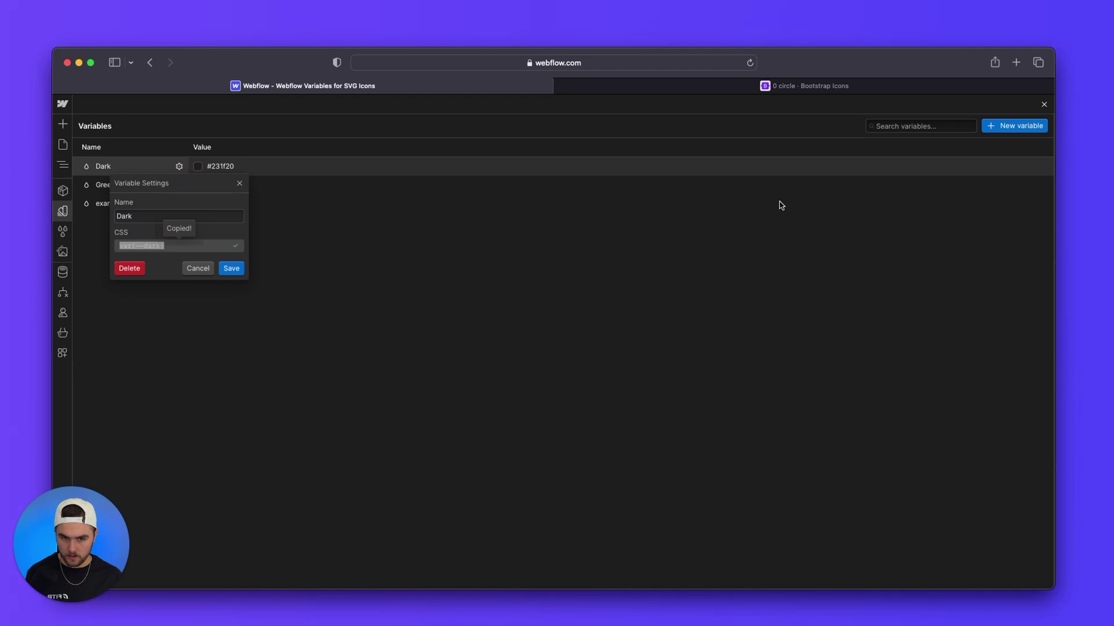
left_click(1044, 105)
left_click(1044, 104)
Replace the tree's first fill #7DD47F with var(--dark) and save the embed.
double_click(609, 395)
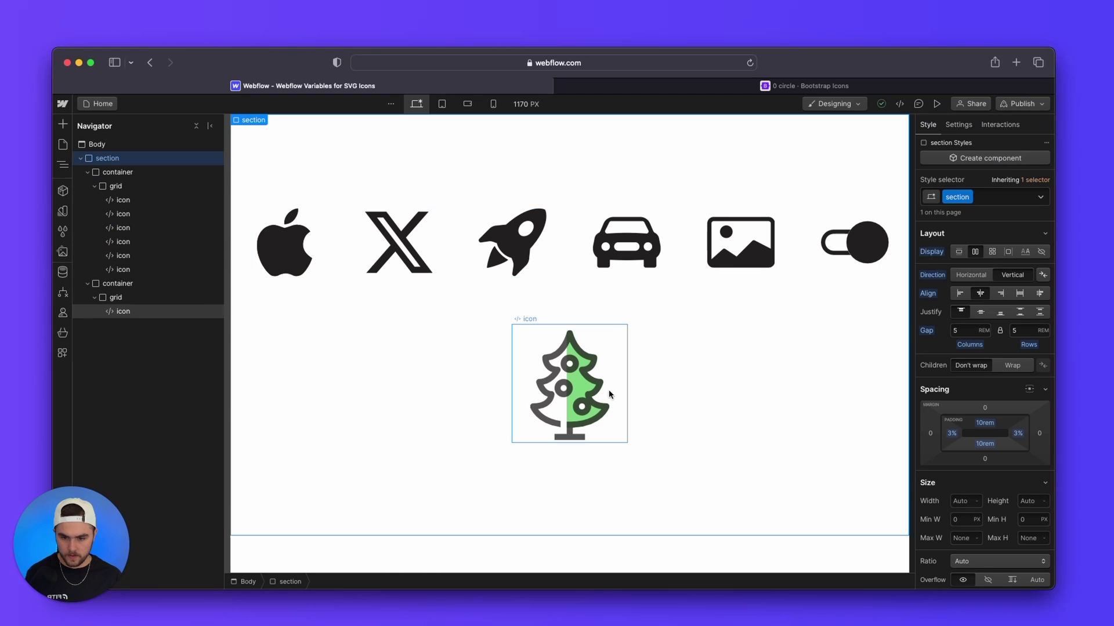
scroll(543, 386, "down", 3)
scroll(543, 386, "up", 2)
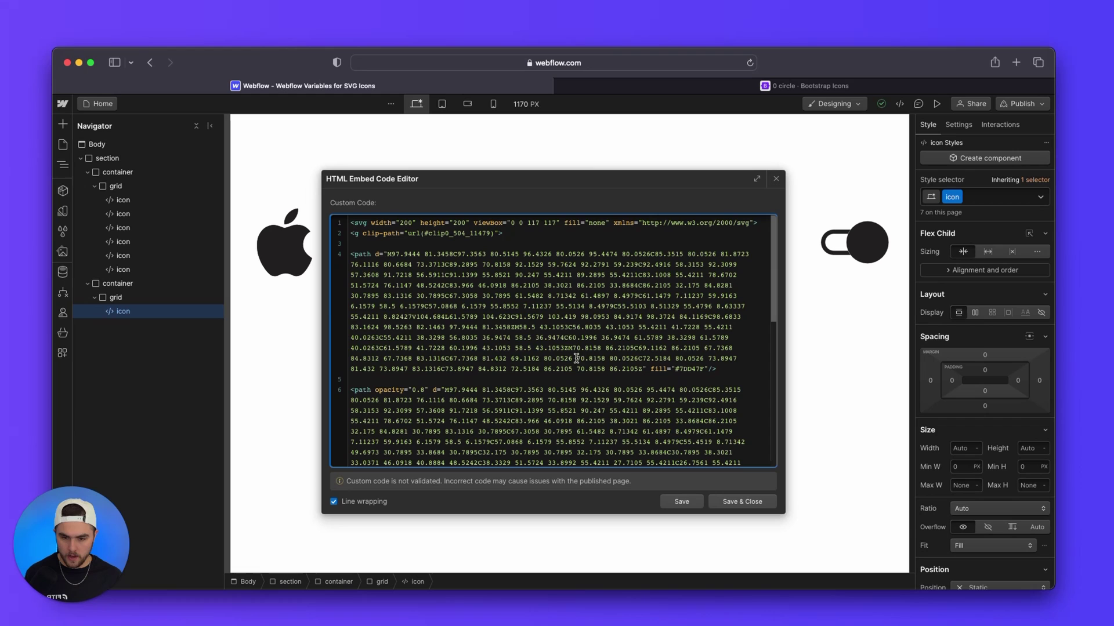
double_click(694, 369)
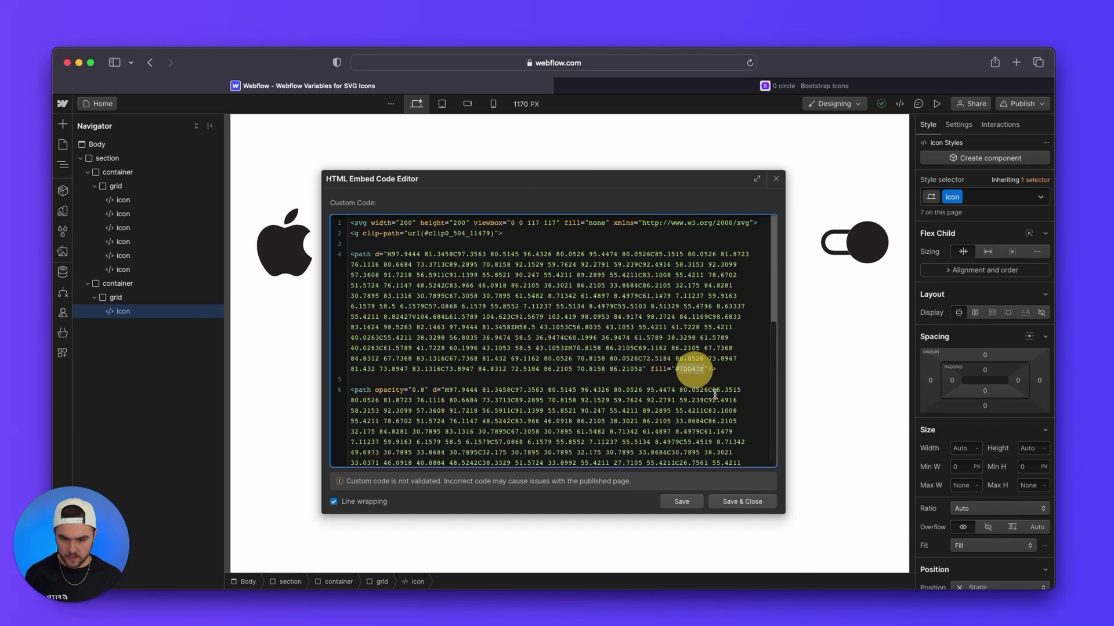
key("BackSpace")
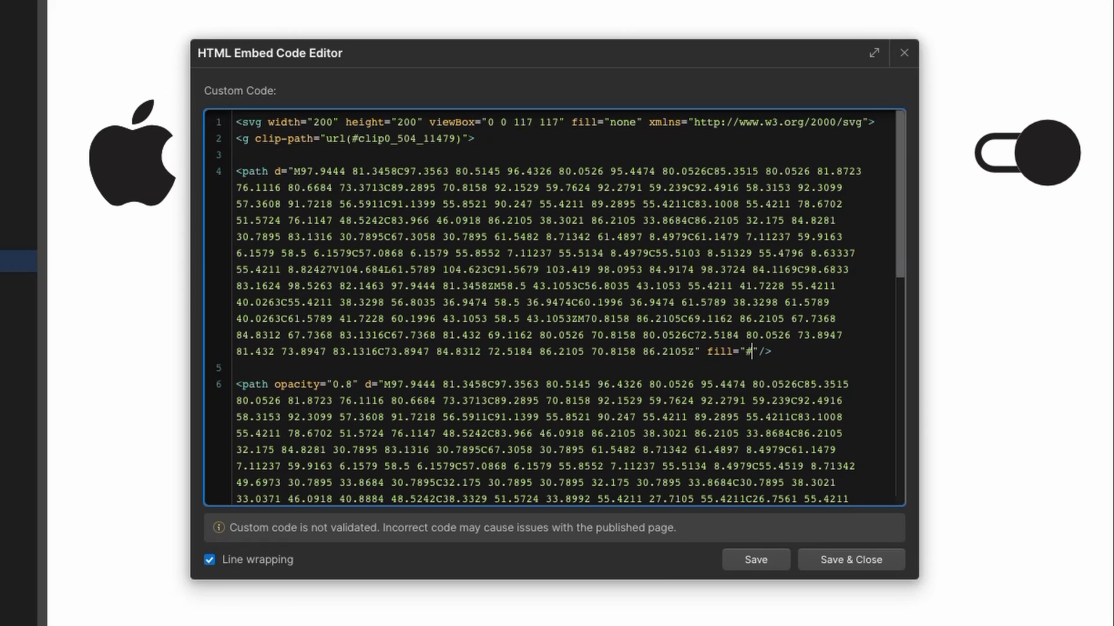
key("BackSpace")
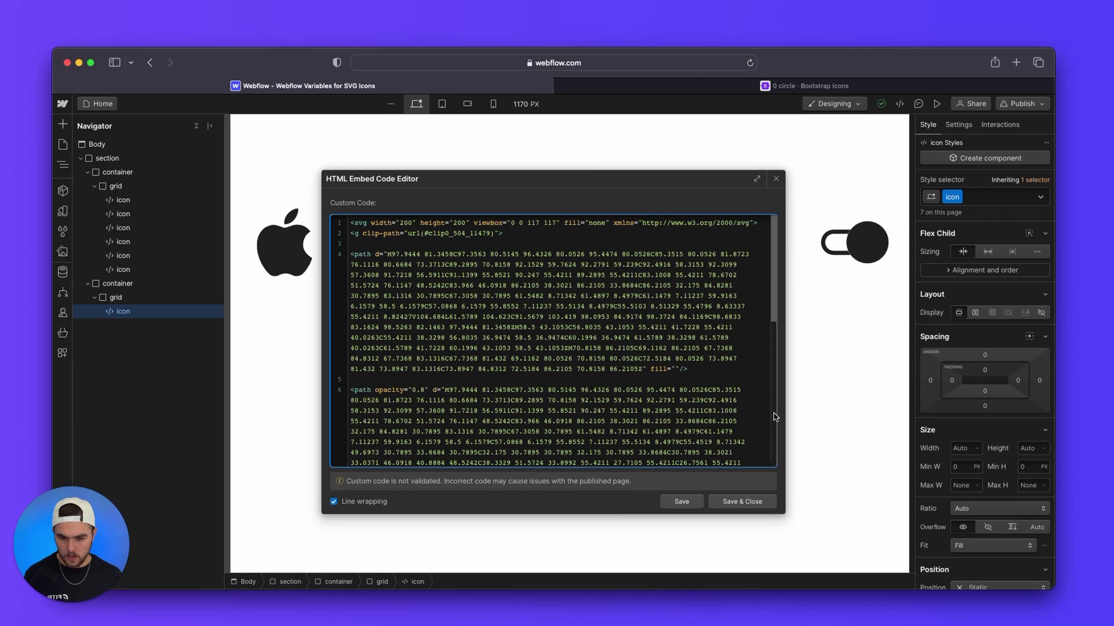
key("super+v")
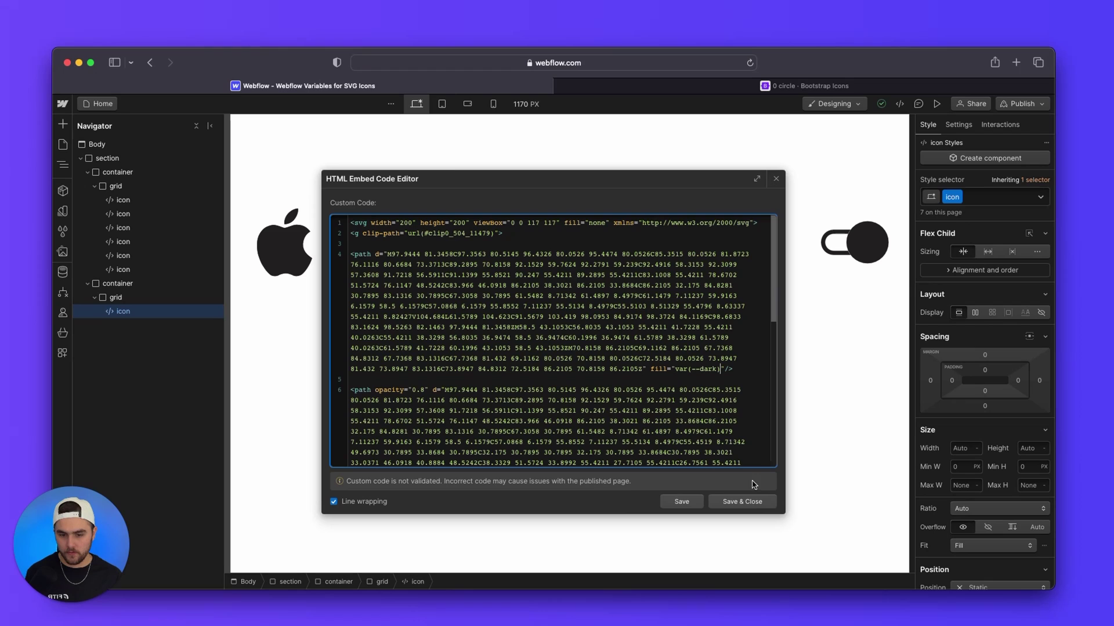
left_click(741, 502)
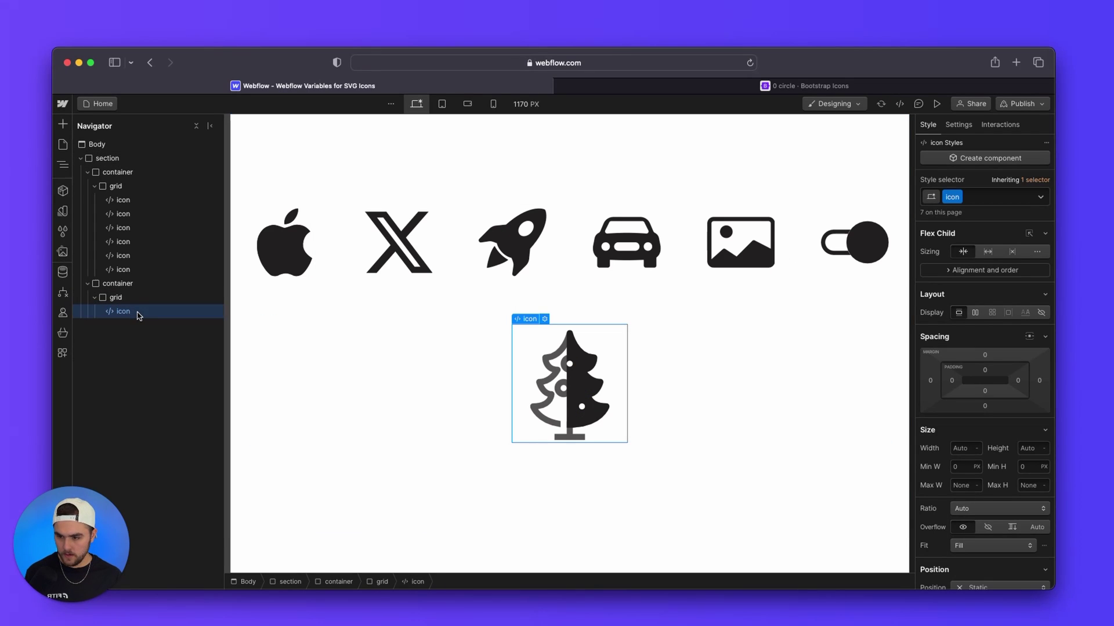
Copy the Green variable's CSS reference, var(--green), from its settings.
left_click(63, 210)
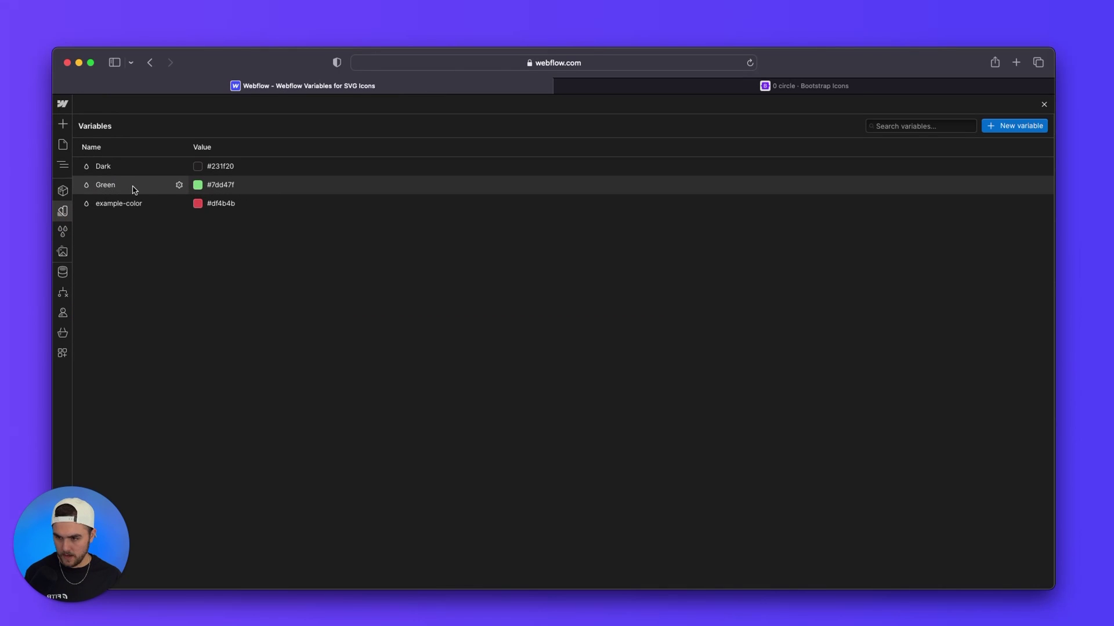
left_click(179, 185)
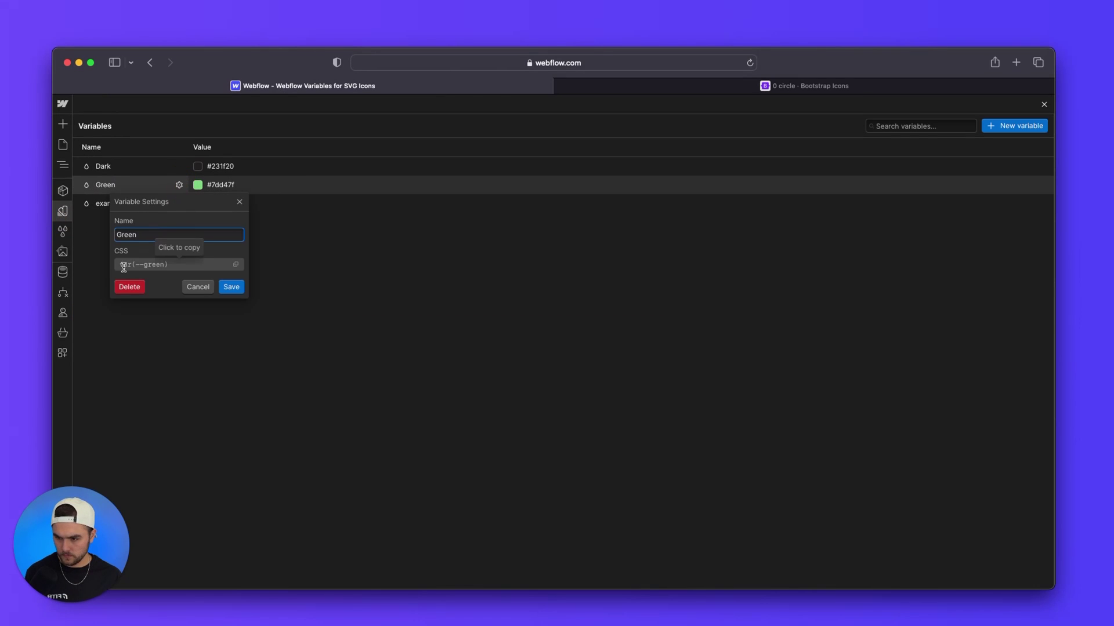
left_click_drag(120, 265, 179, 267)
key("ctrl+c")
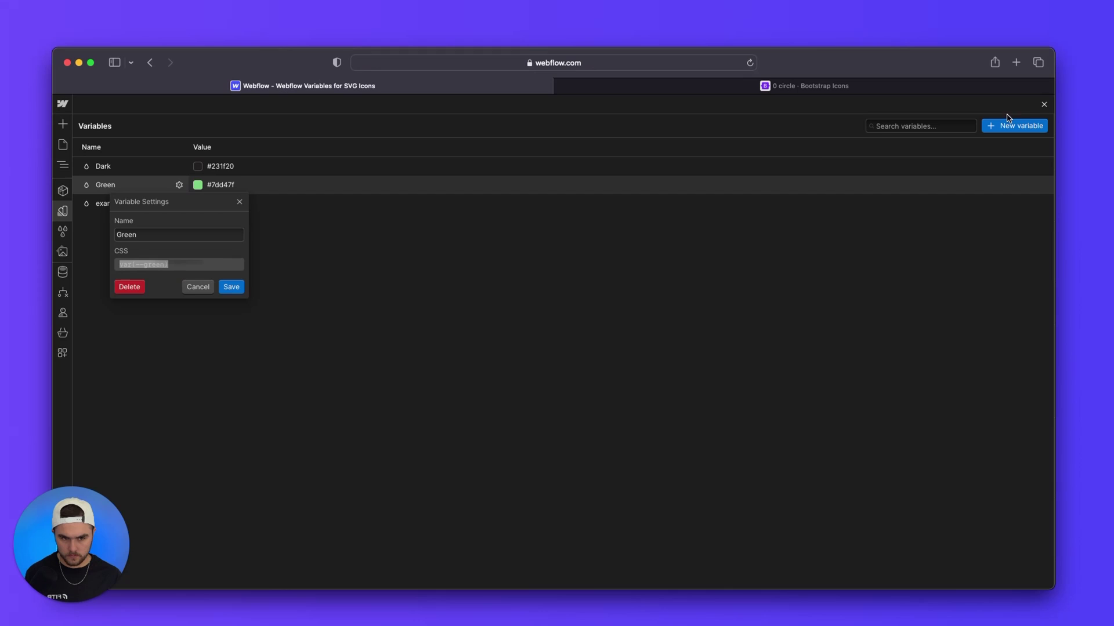
left_click(1044, 104)
left_click(1044, 105)
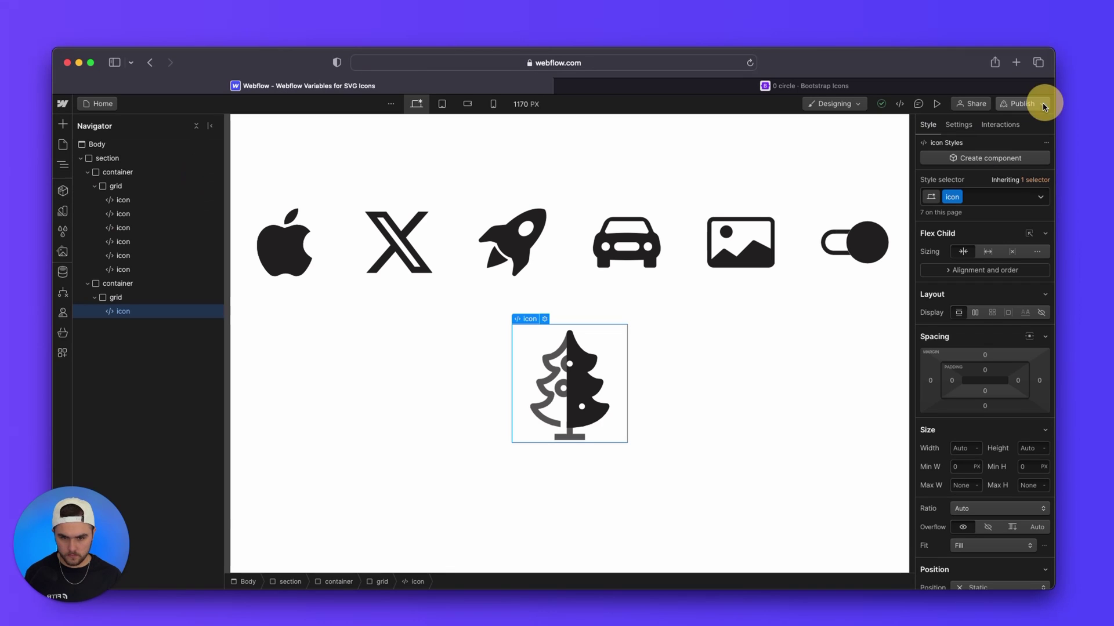
In the tree icon's embed code, replace the first fill var(--dark) with var(--green).
double_click(580, 371)
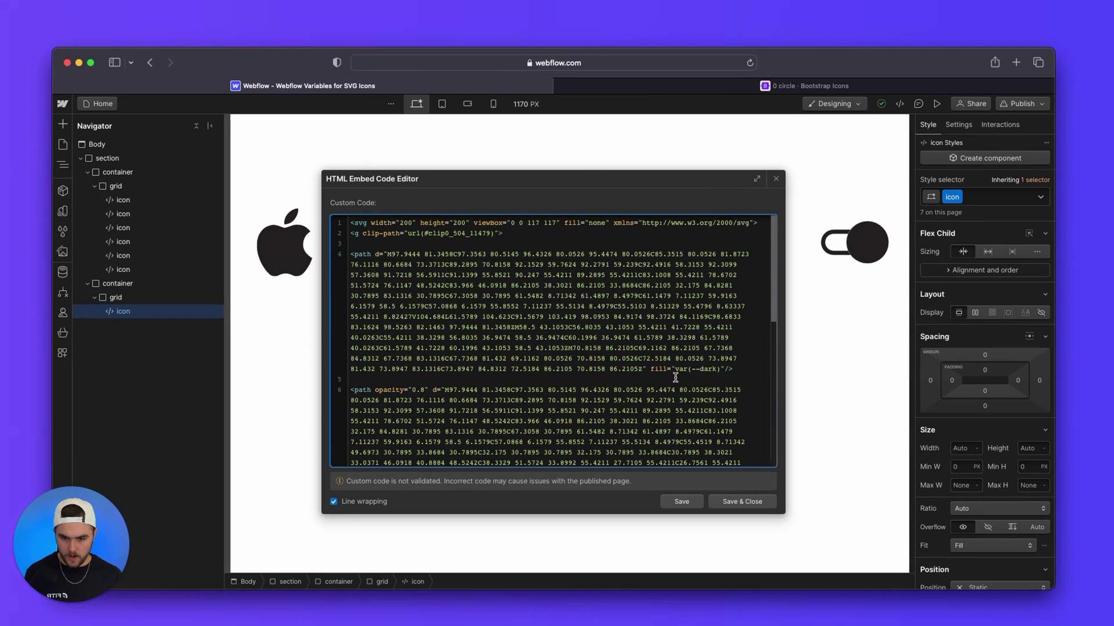
left_click_drag(674, 370, 709, 367)
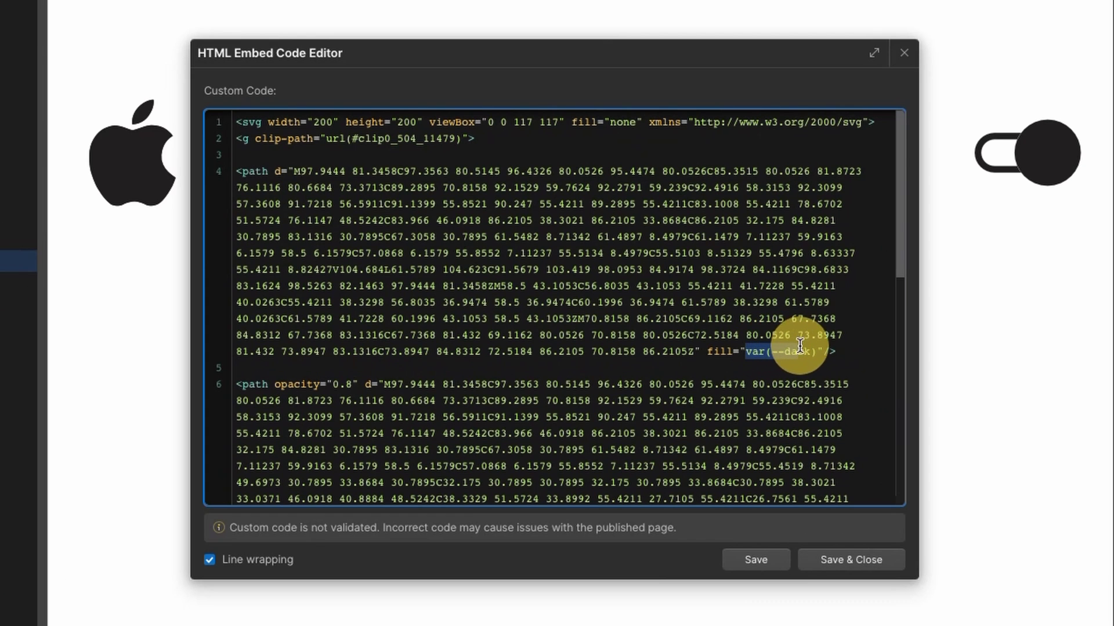
left_click_drag(799, 347, 819, 349)
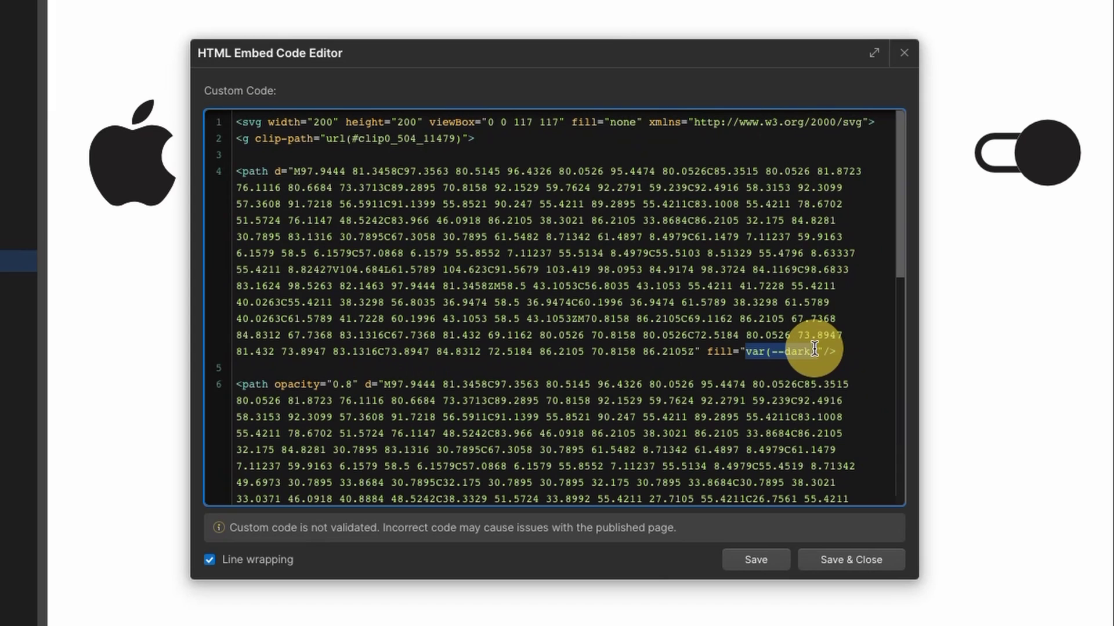
key("ctrl+v")
Change the last path's #231F20 fill to var(--dark) and save the embed code.
scroll(823, 415, "down", 10)
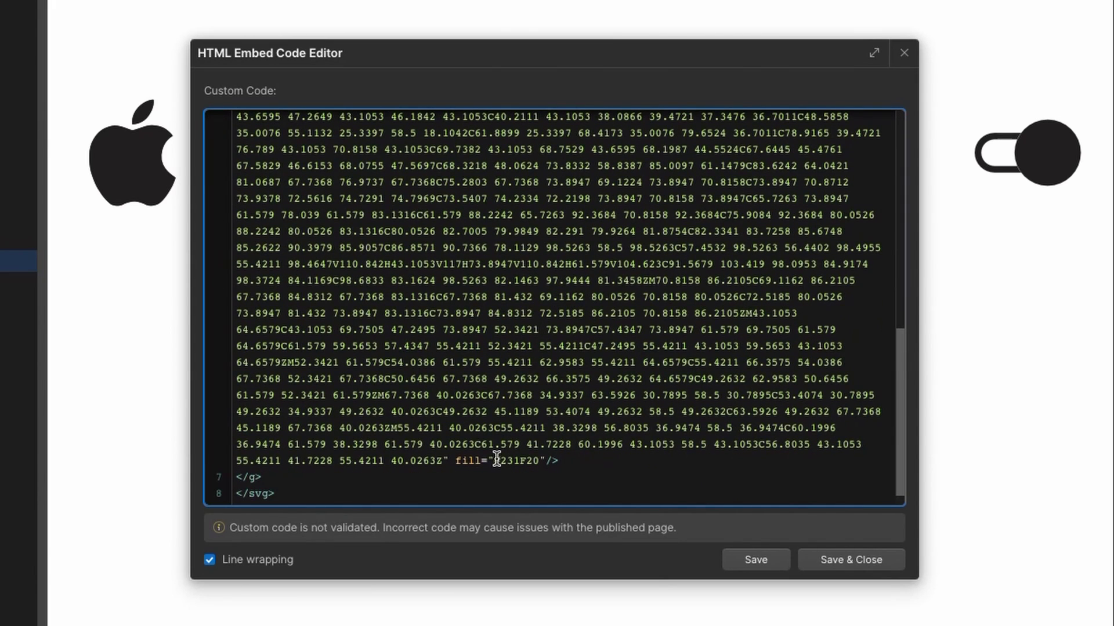
left_click_drag(494, 461, 539, 461)
key("ctrl+v")
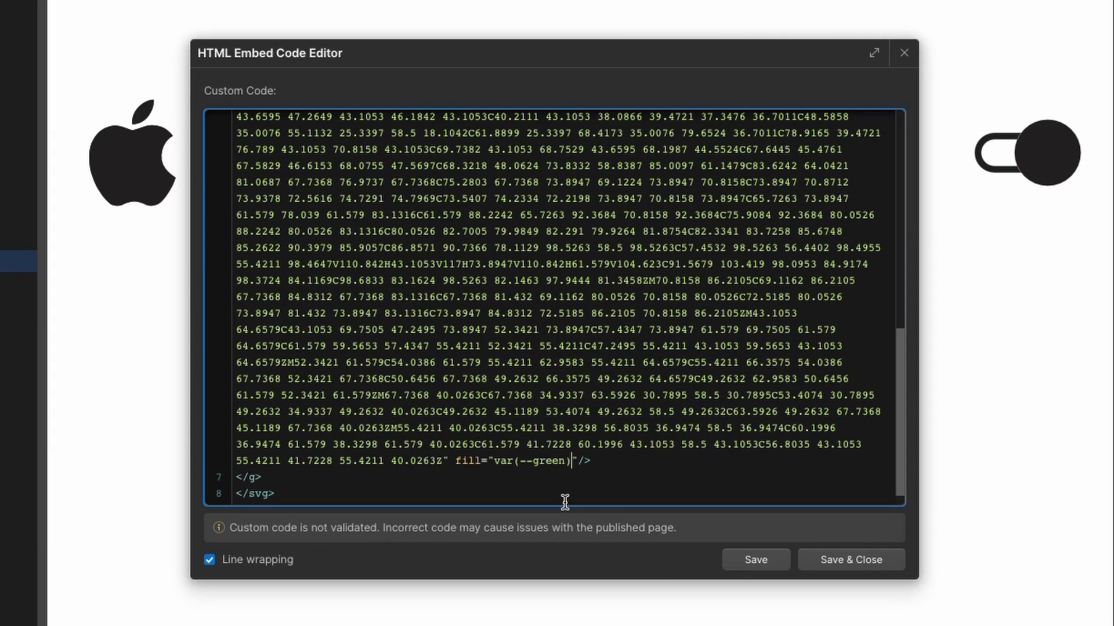
double_click(548, 461)
type("dark")
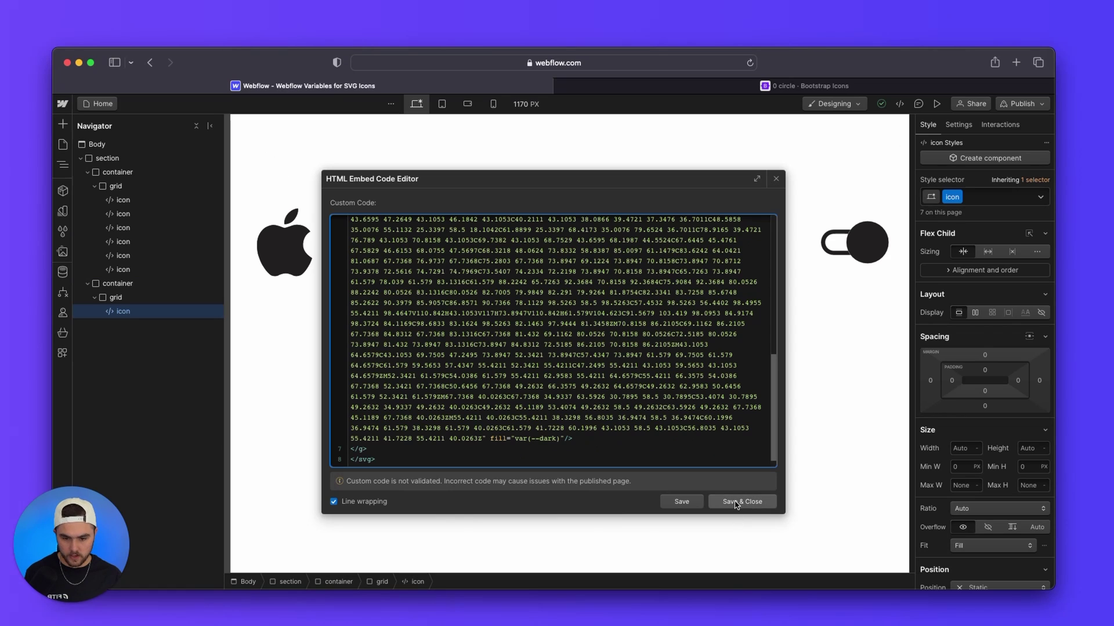
left_click(735, 502)
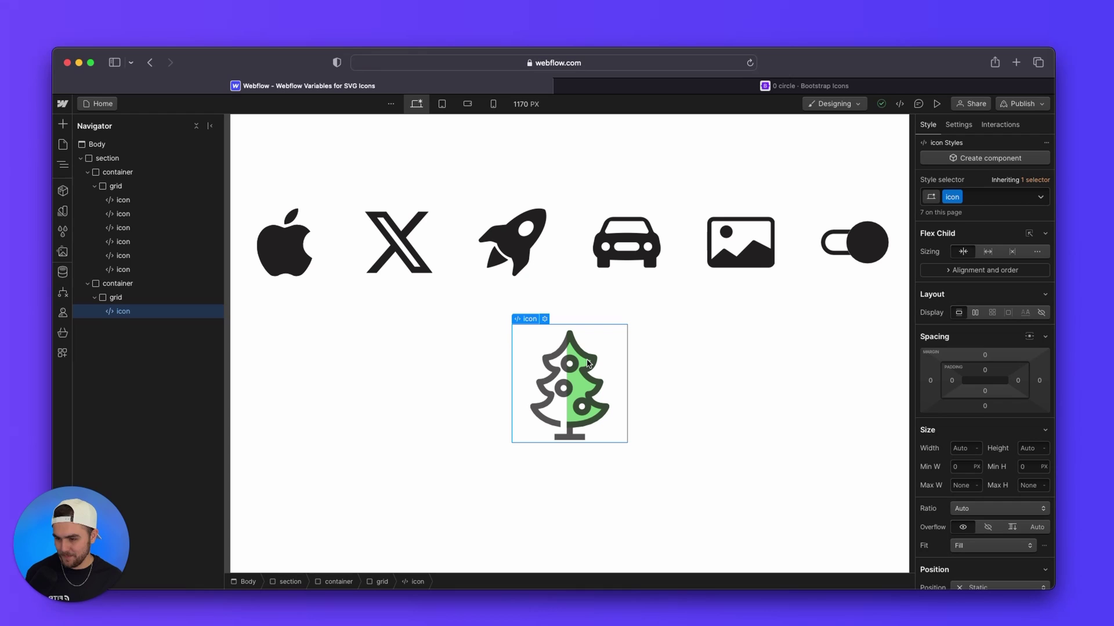
Darken the Green colour variable to #004902.
left_click(63, 212)
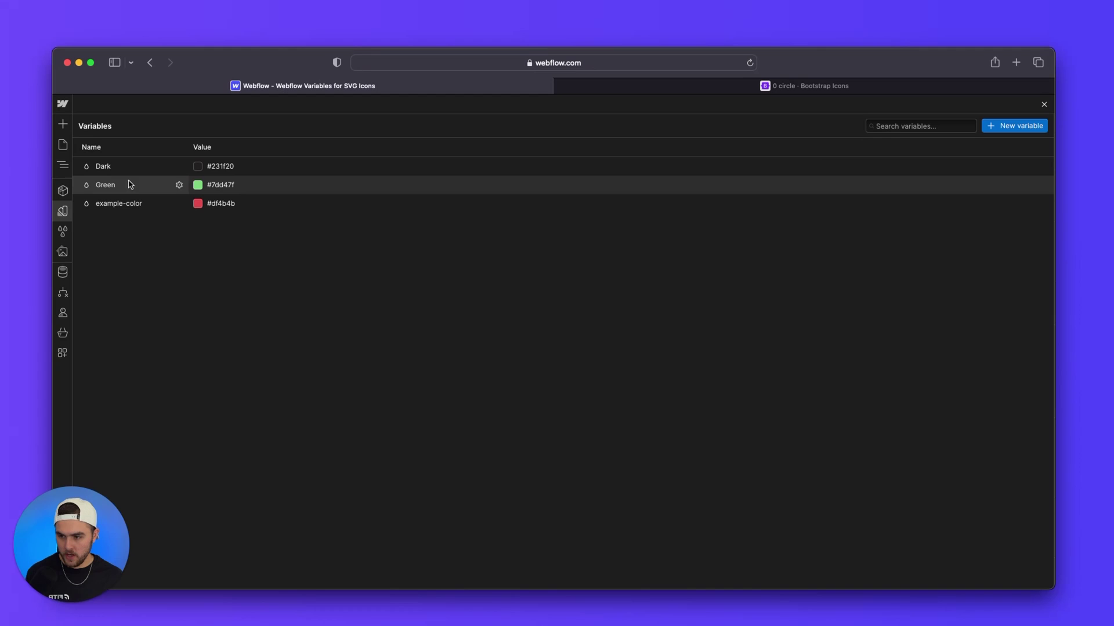
left_click(198, 185)
left_click_drag(241, 239, 263, 259)
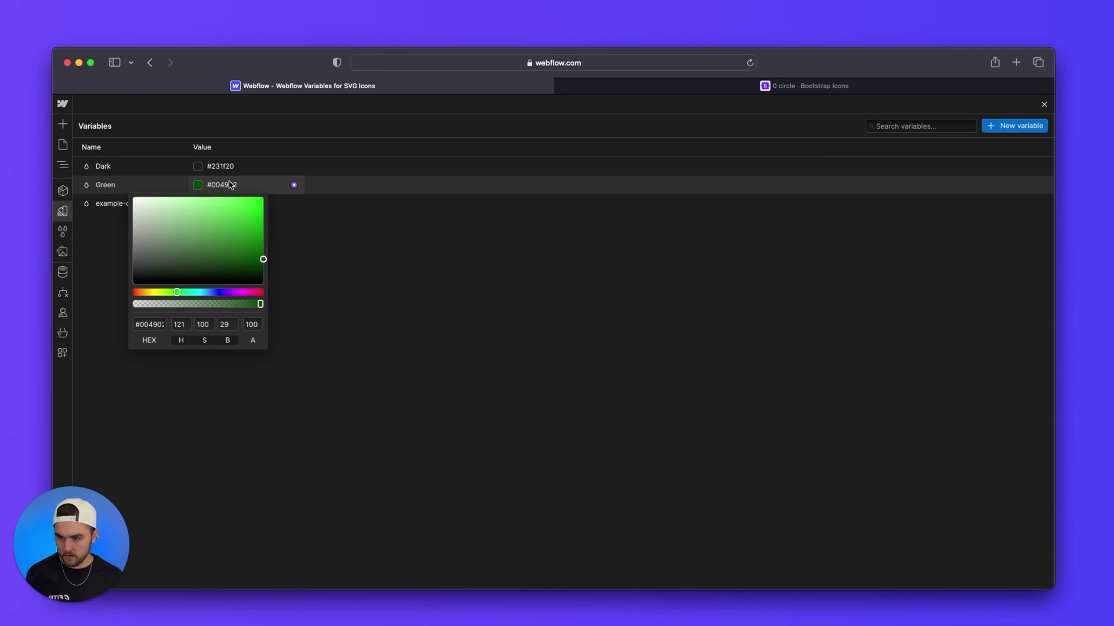
left_click(196, 167)
Set the Dark colour variable to pure black.
left_click(197, 167)
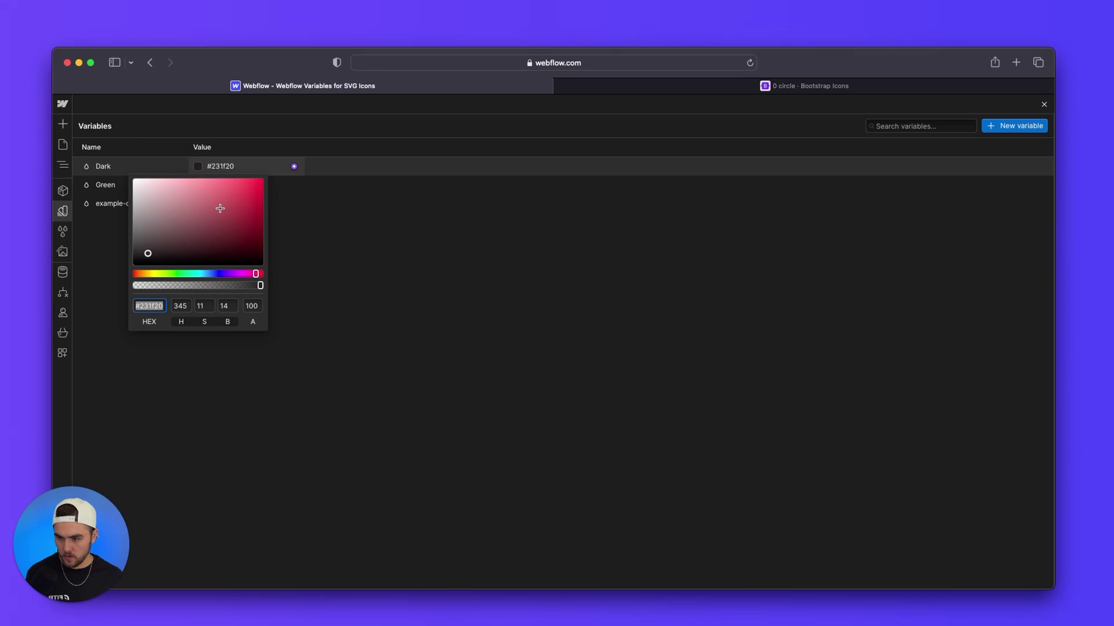
left_click_drag(183, 234, 91, 315)
left_click(400, 284)
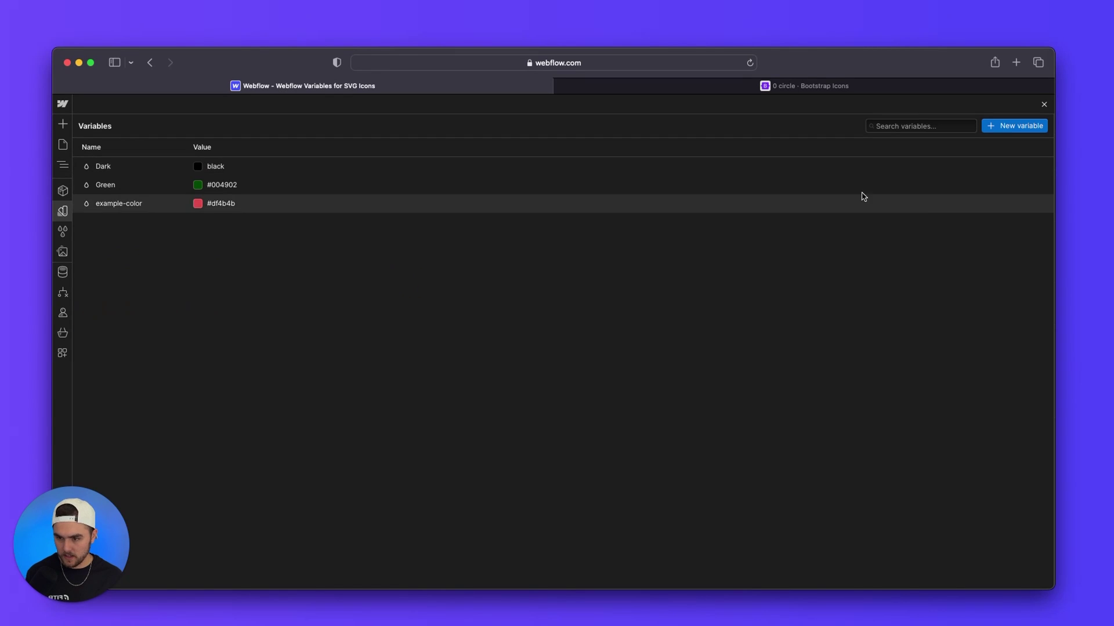
left_click(1044, 105)
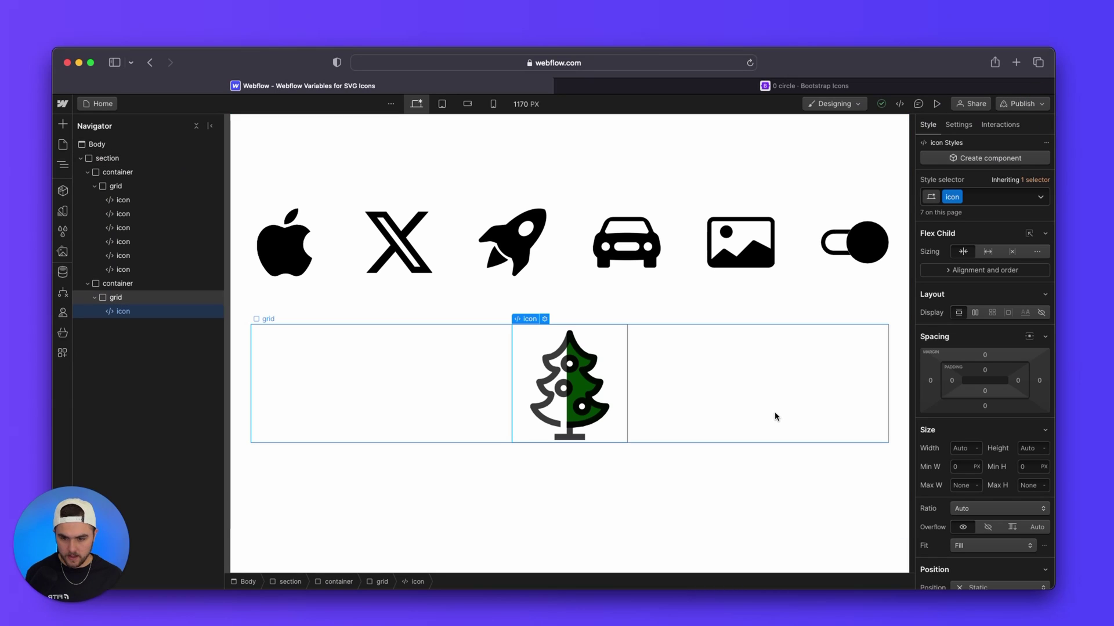